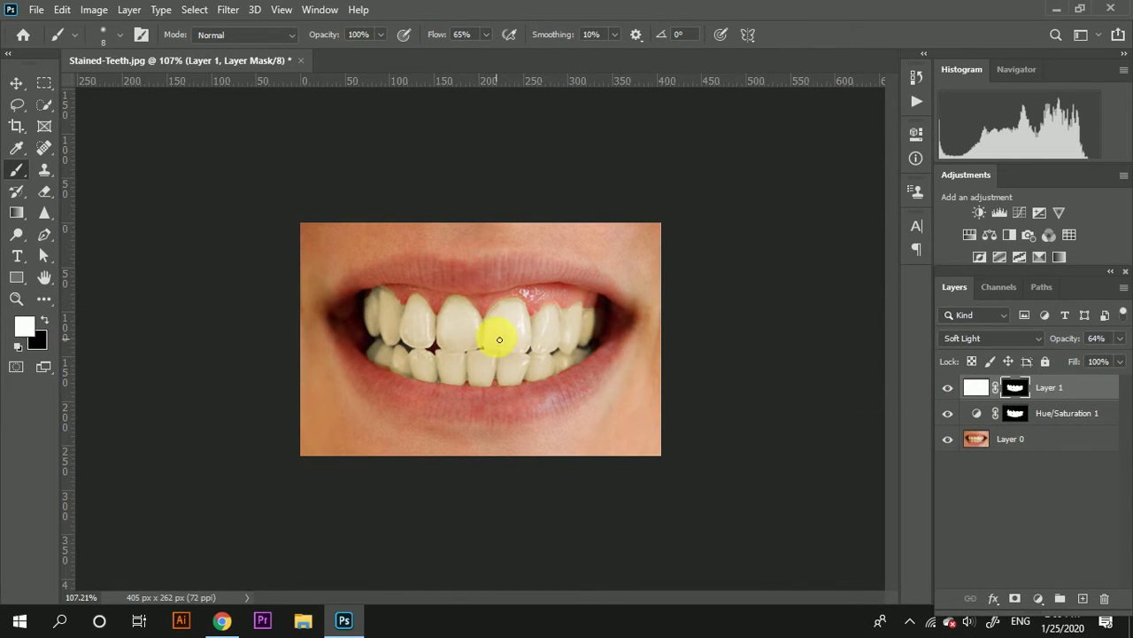
# Step: Toggle the whitening on and off to compare it against the original stained teeth
pyautogui.scroll(1, 514, 340)
pyautogui.scroll(2, 513, 340)
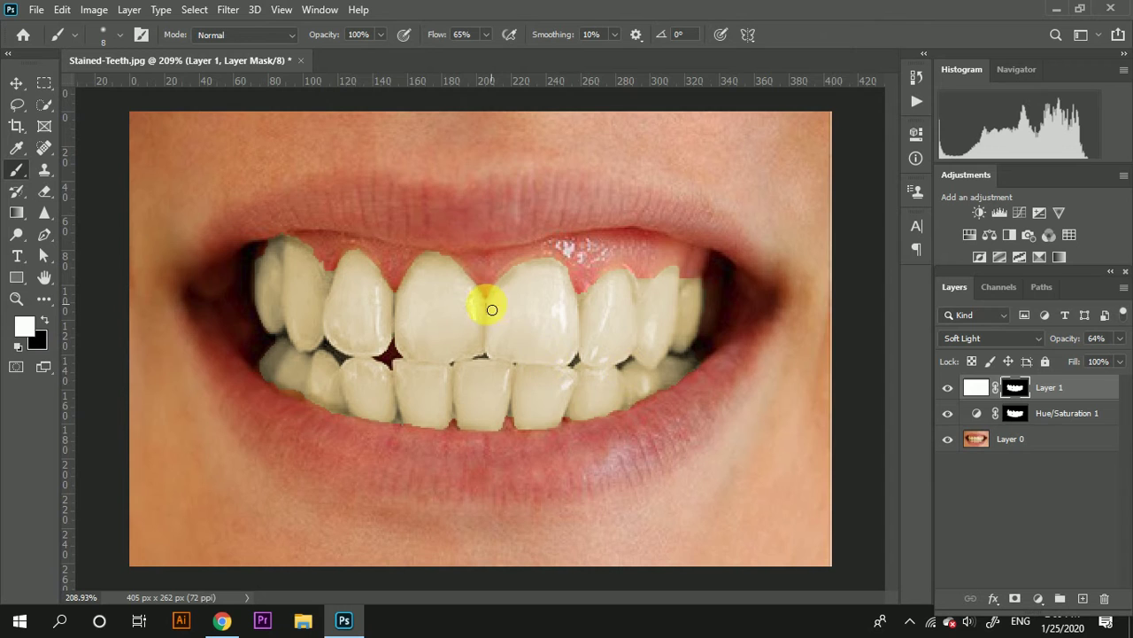
pyautogui.scroll(-2, 492, 310)
pyautogui.scroll(-3, 481, 304)
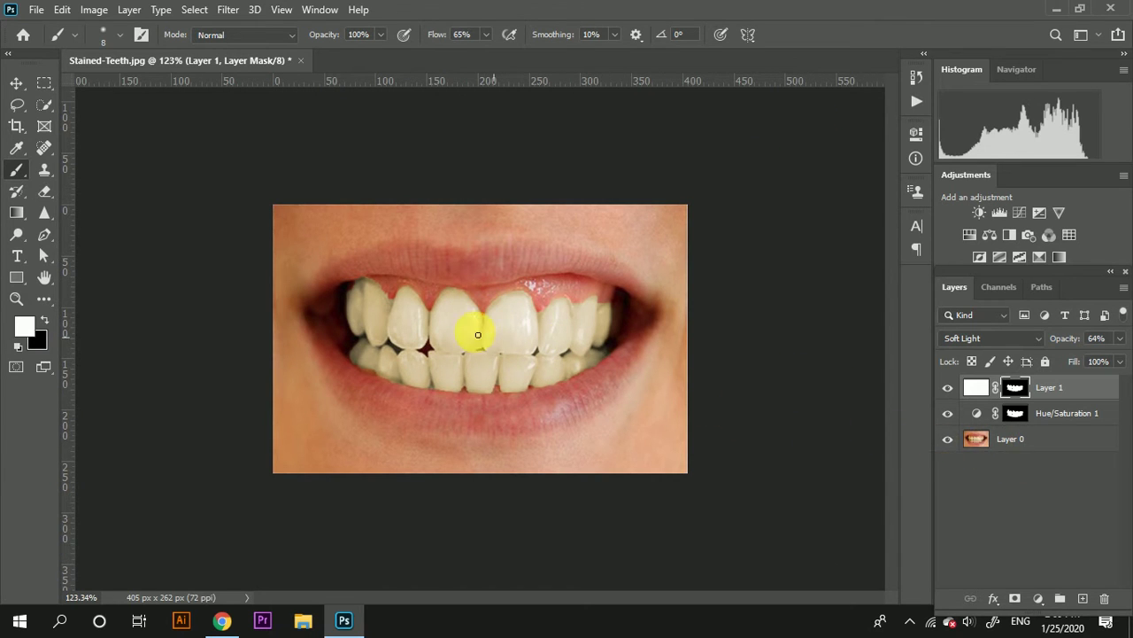
pyautogui.keyDown('alt'); pyautogui.click(955, 447); pyautogui.keyUp('alt')
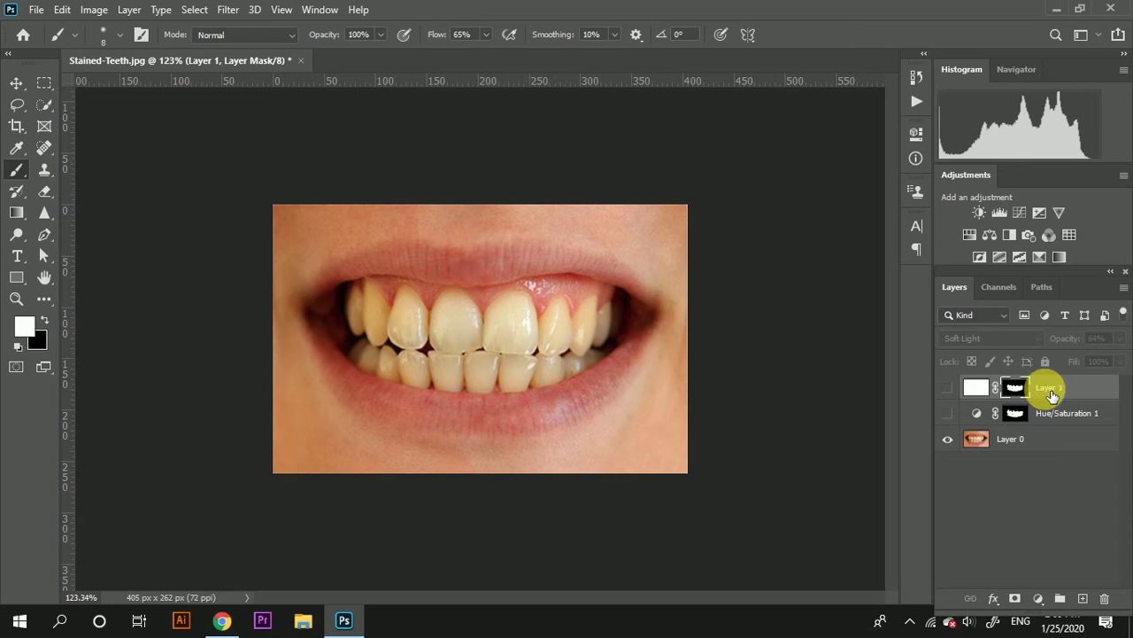
pyautogui.keyDown('alt'); pyautogui.click(957, 447); pyautogui.keyUp('alt')
pyautogui.keyDown('alt'); pyautogui.click(956, 446); pyautogui.keyUp('alt')
pyautogui.hotkey('ctrl', '+')
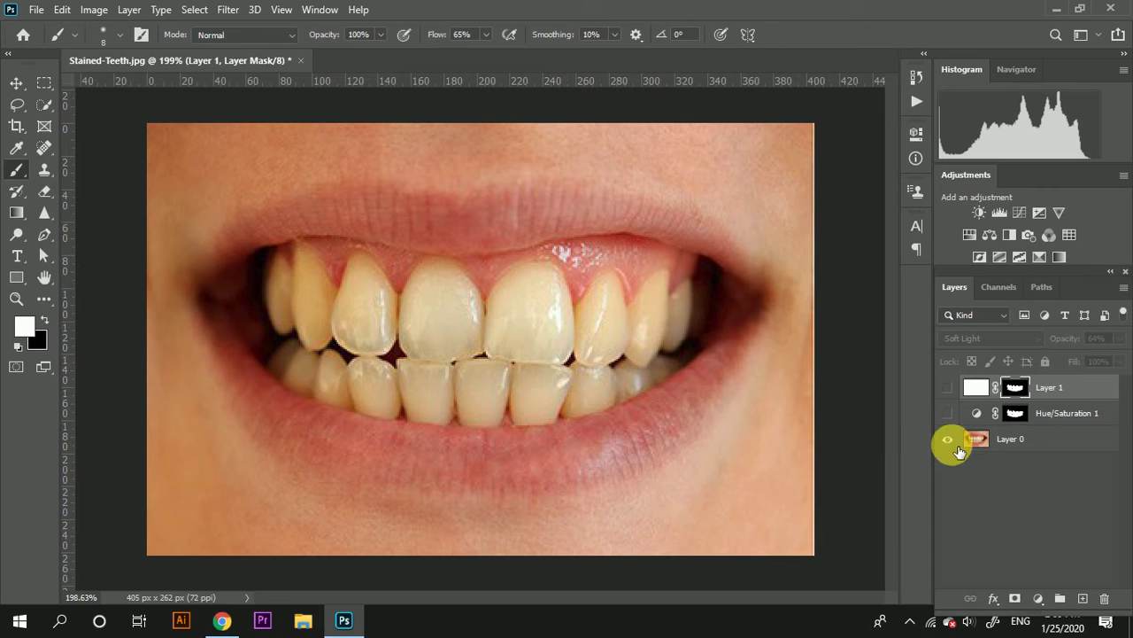
pyautogui.keyDown('alt'); pyautogui.click(949, 443); pyautogui.keyUp('alt')
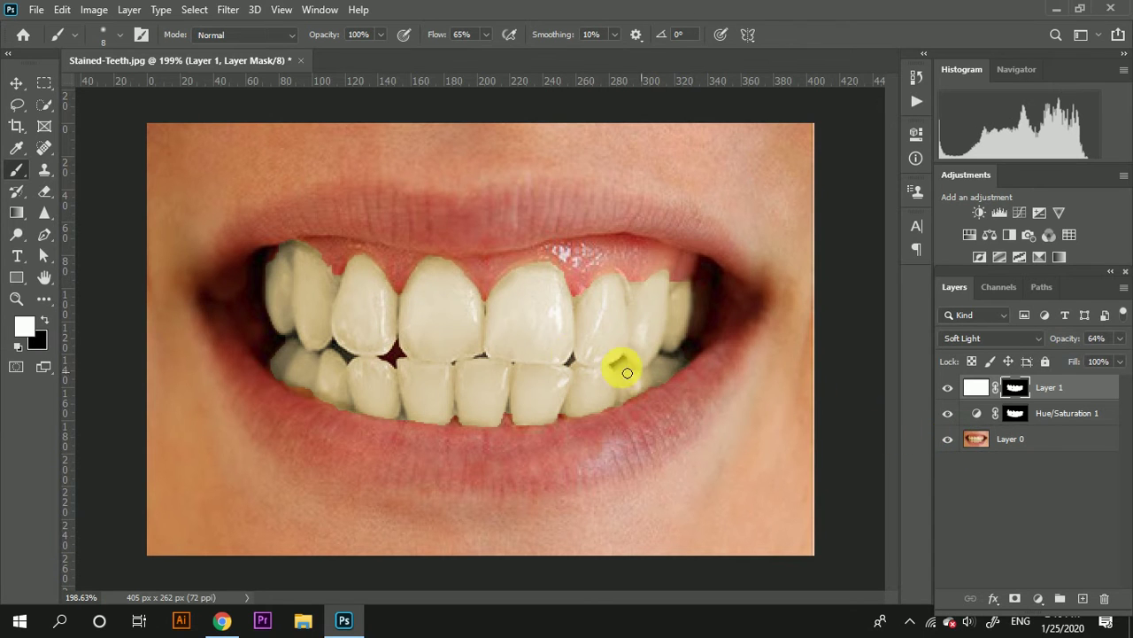
pyautogui.hotkey('ctrl', '0')
# Step: Delete the Hue/Saturation 1 and Layer 1 whitening layers
pyautogui.click(1077, 422)
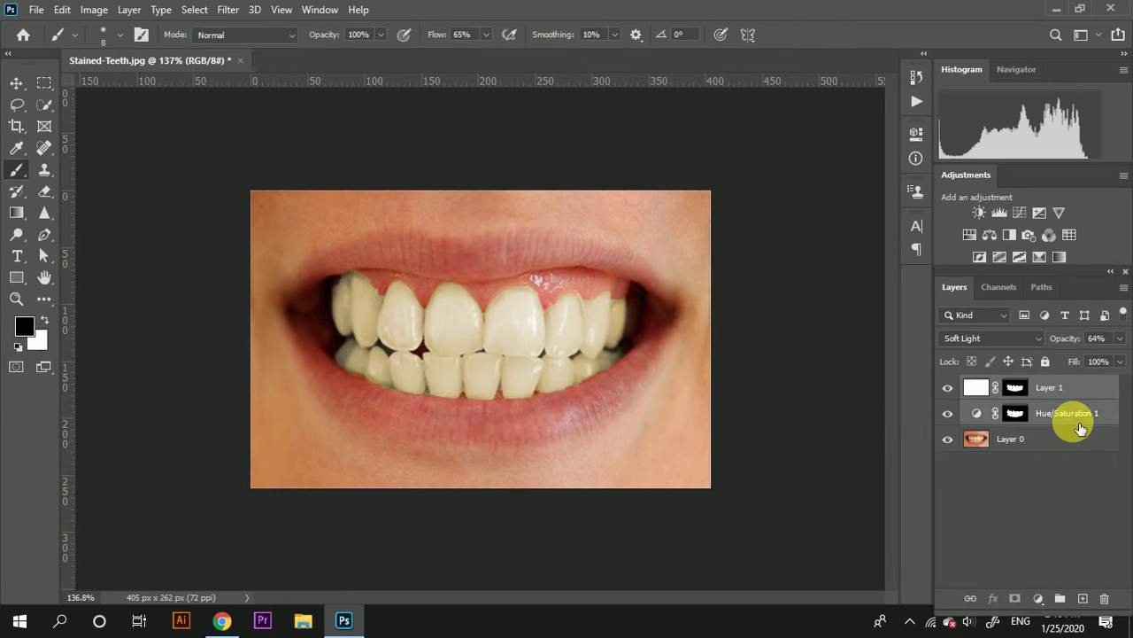
pyautogui.moveTo(1098, 403); pyautogui.dragTo(1104, 597)
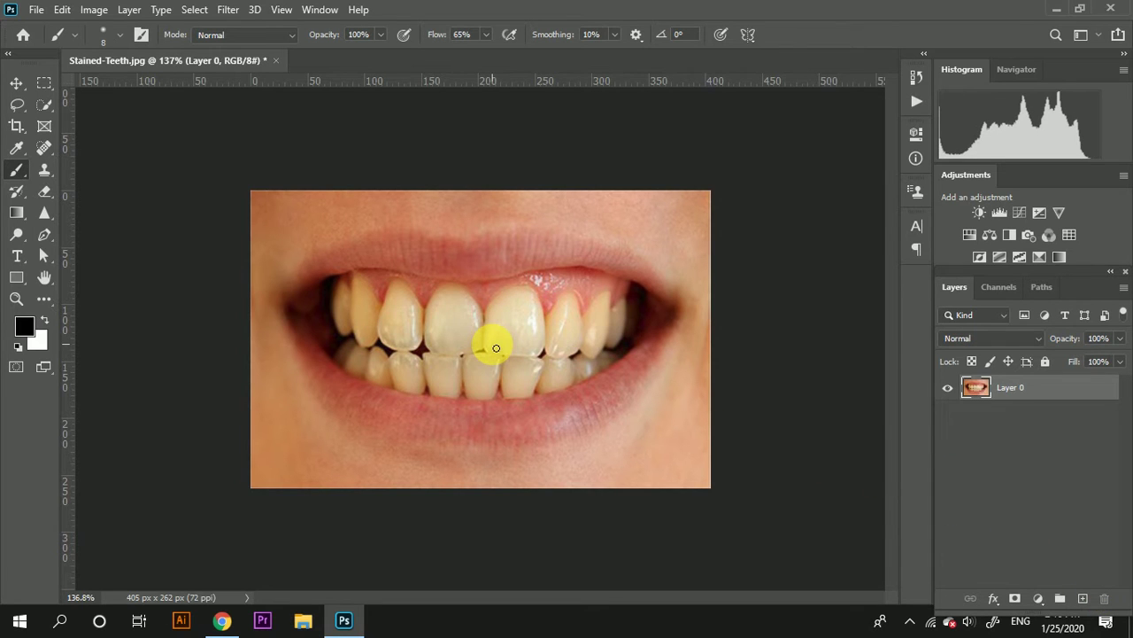
pyautogui.scroll(-2, 496, 347)
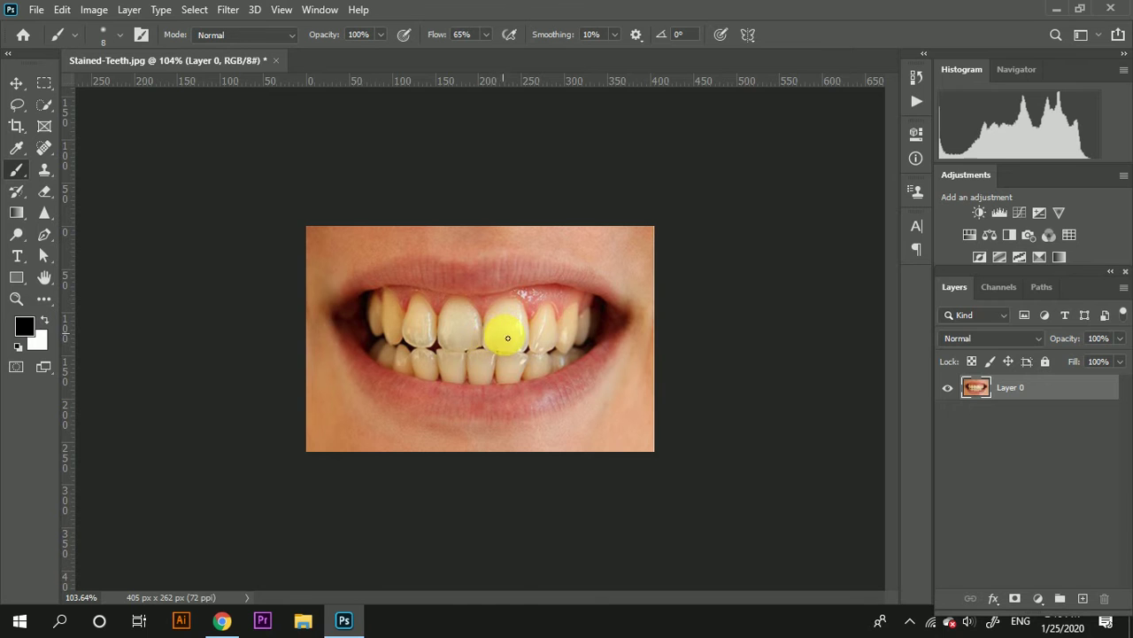
pyautogui.scroll(2, 495, 348)
pyautogui.scroll(1, 514, 350)
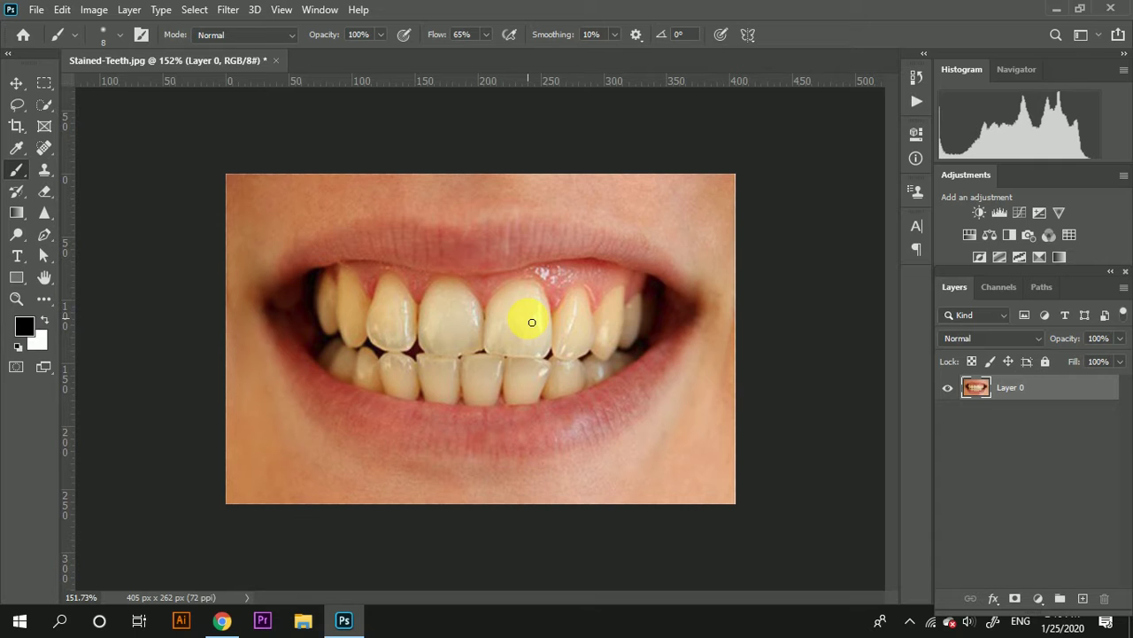
# Step: Brush a Quick Selection over the upper teeth, from the left side to the front incisor
pyautogui.click(48, 107)
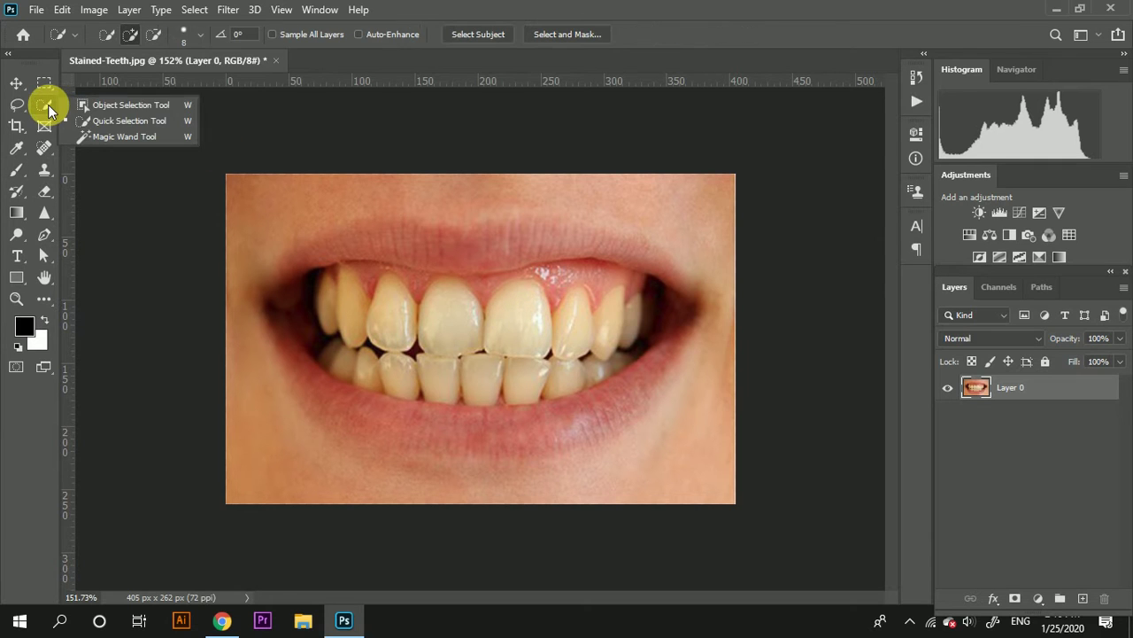
pyautogui.click(104, 120)
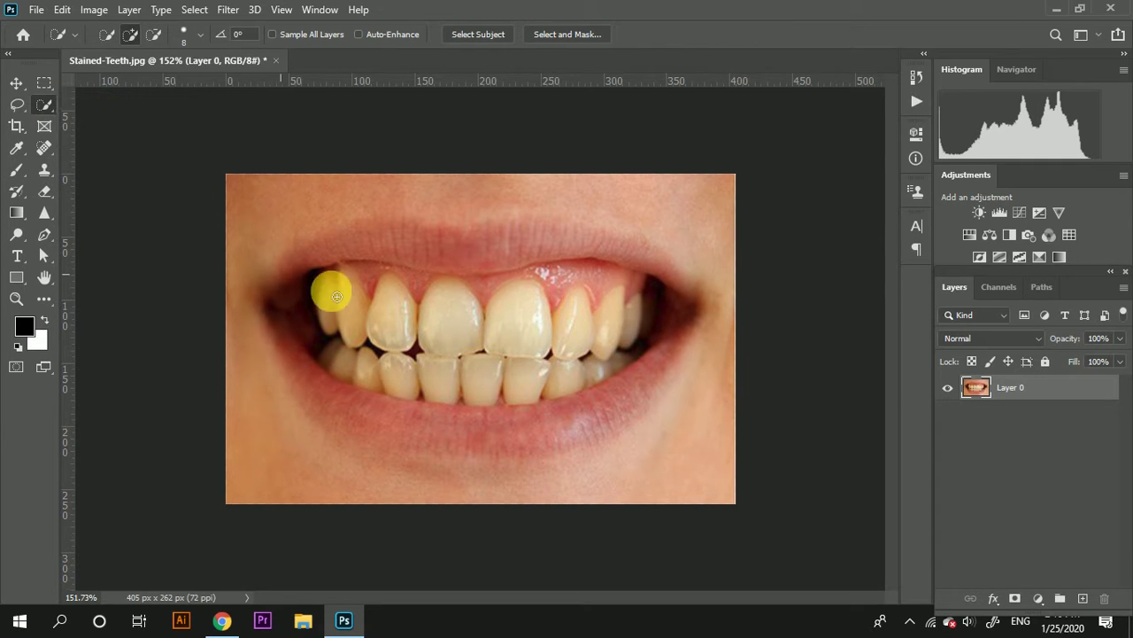
pyautogui.scroll(2, 446, 324)
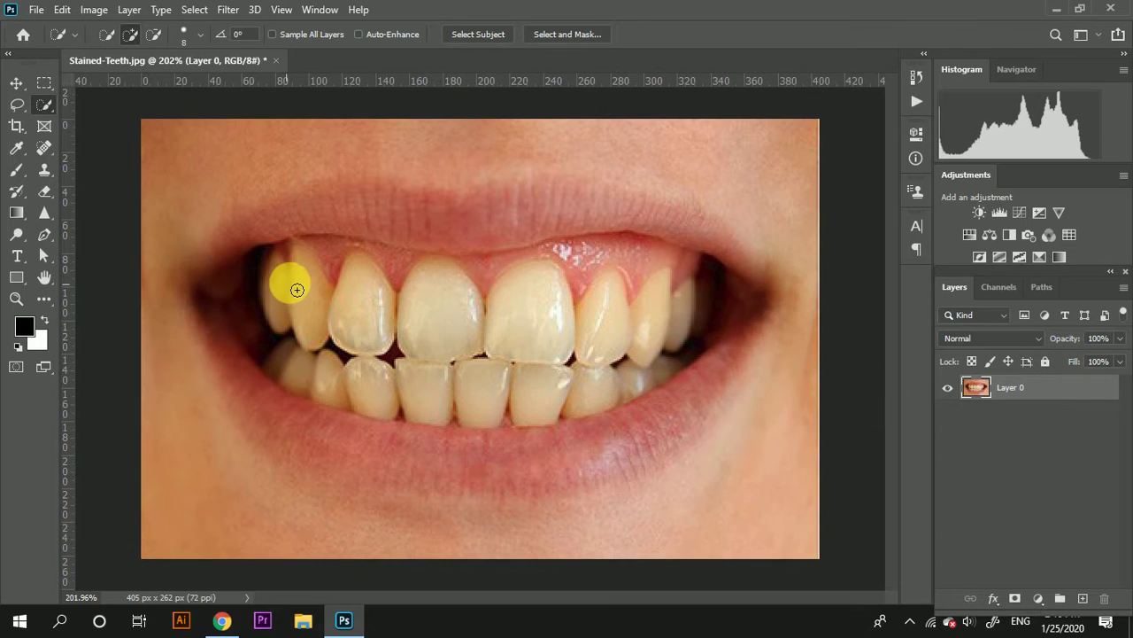
pyautogui.moveTo(284, 280)
pyautogui.mouseDown()
pyautogui.moveTo(532, 326)
pyautogui.moveTo(710, 307)
pyautogui.moveTo(688, 313)
pyautogui.moveTo(653, 375)
pyautogui.moveTo(474, 410)
pyautogui.moveTo(372, 398)
pyautogui.moveTo(271, 357)
pyautogui.moveTo(360, 324)
pyautogui.moveTo(314, 224)
pyautogui.moveTo(320, 248)
pyautogui.moveTo(434, 240)
pyautogui.moveTo(545, 253)
pyautogui.moveTo(577, 260)
pyautogui.moveTo(584, 279)
pyautogui.mouseUp()
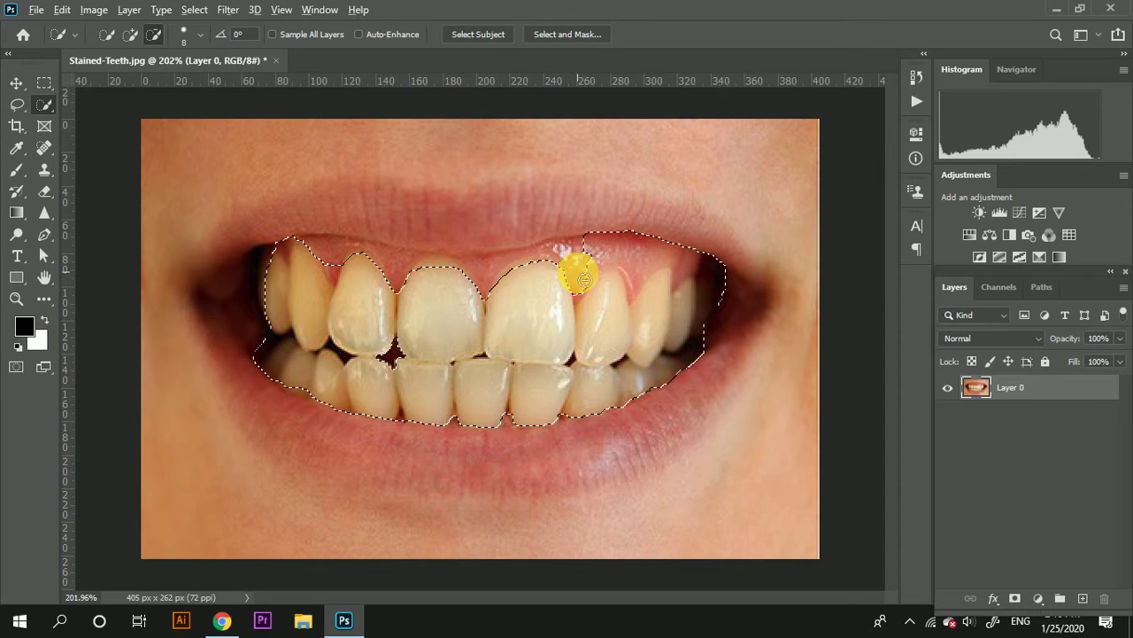
# Step: Subtract the upper-right gum from the teeth selection
pyautogui.moveTo(636, 252); pyautogui.dragTo(734, 283)
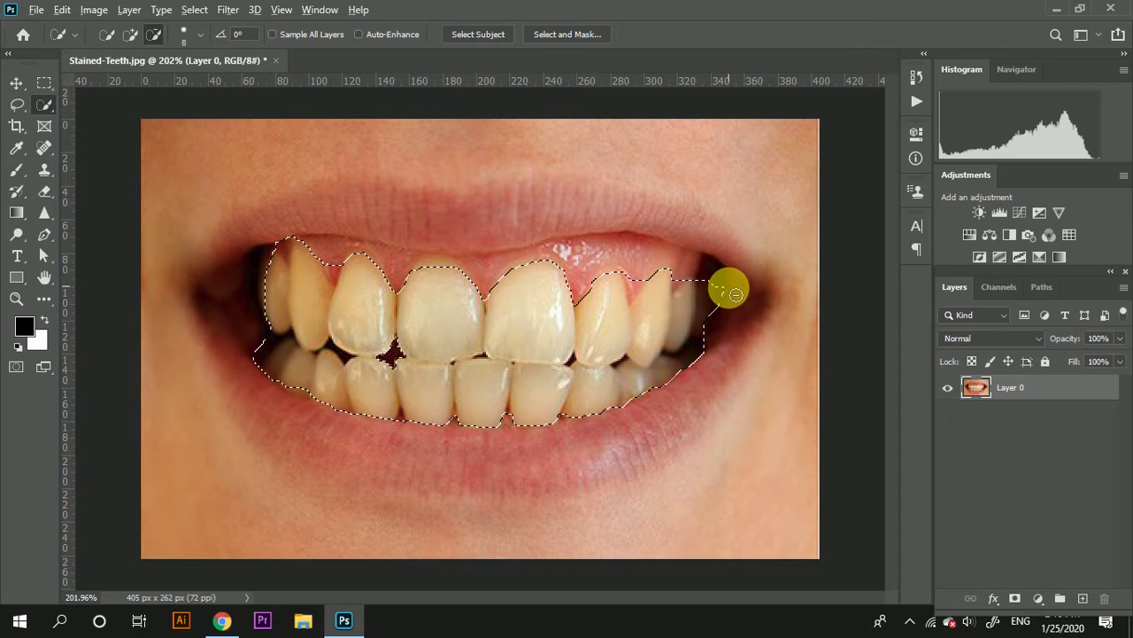
pyautogui.hotkey('ctrl', '-')
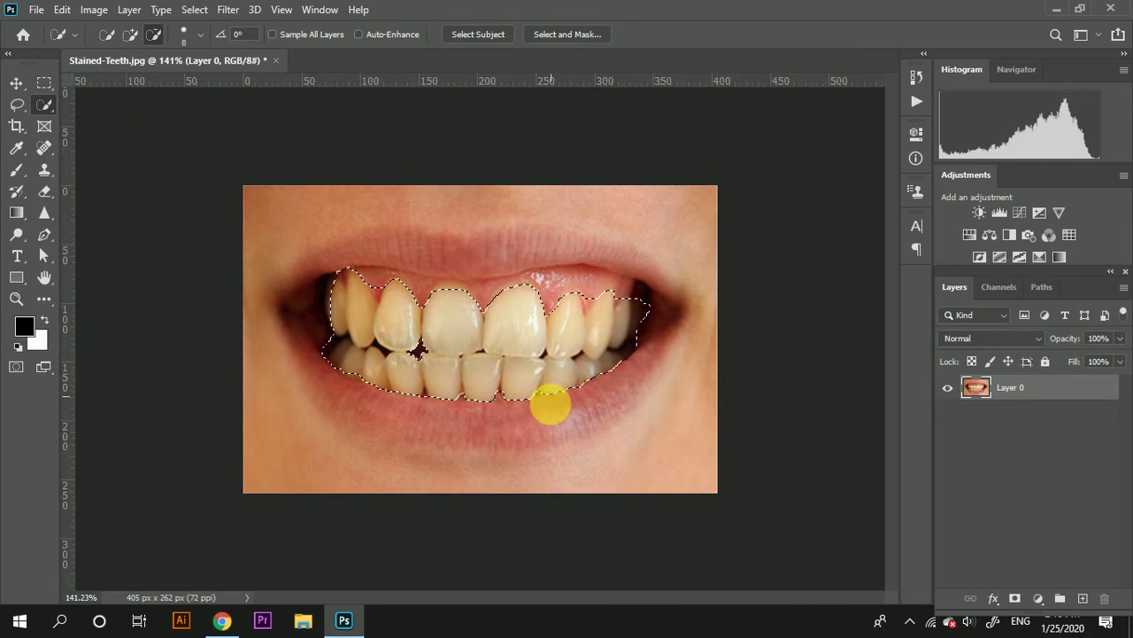
pyautogui.hotkey('ctrl', '+')
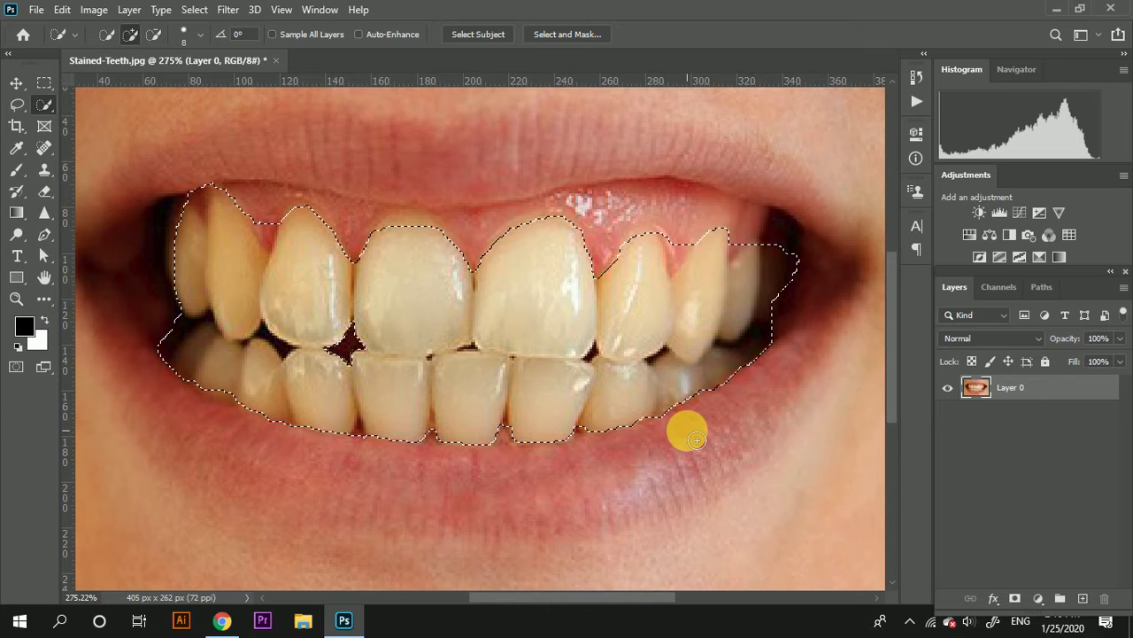
pyautogui.scroll(-1, 690, 425)
pyautogui.scroll(2, 718, 397)
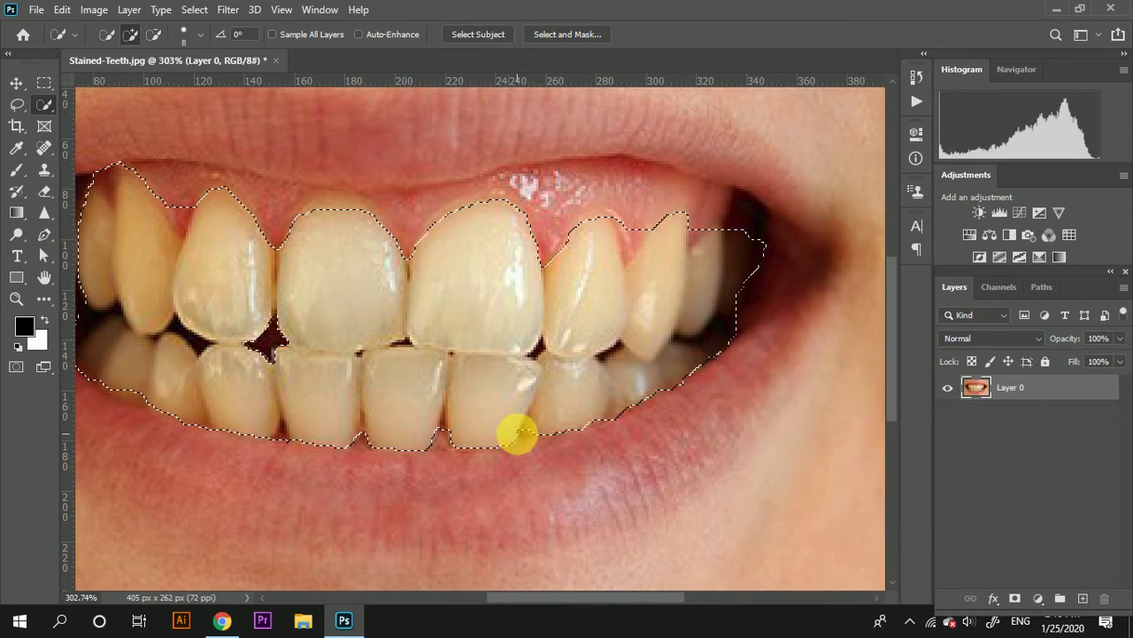
pyautogui.hscroll(-3, 366, 392)
pyautogui.hscroll(-2, 266, 355)
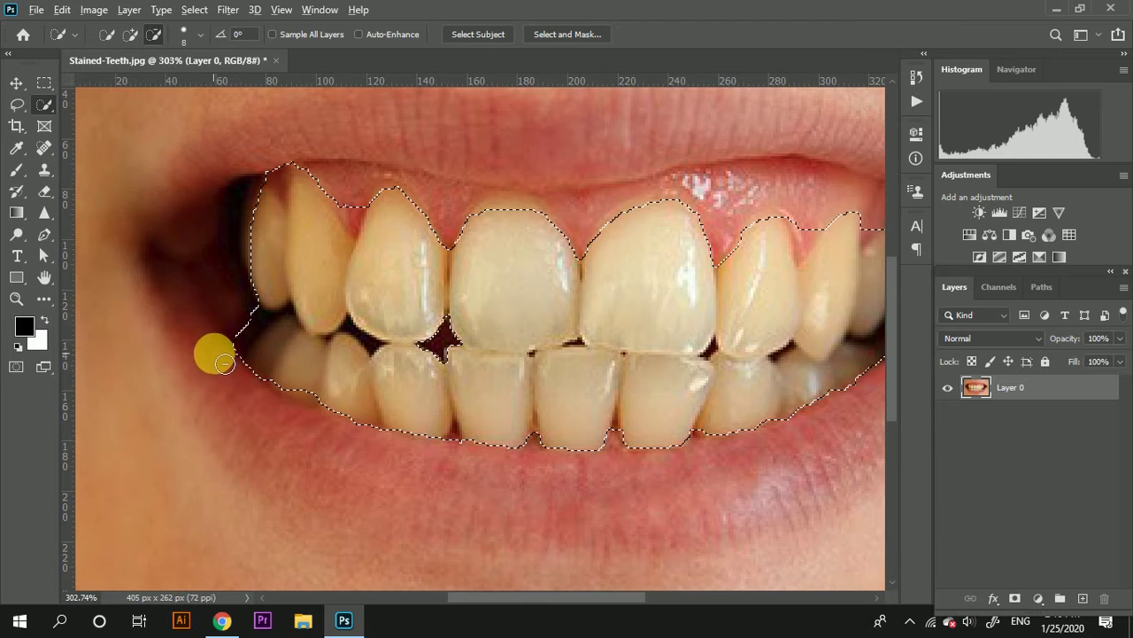
# Step: Trim the selection edges at the left mouth corner and near the right-side teeth
pyautogui.moveTo(225, 363)
pyautogui.mouseDown()
pyautogui.moveTo(246, 345)
pyautogui.moveTo(273, 208)
pyautogui.moveTo(304, 185)
pyautogui.moveTo(402, 230)
pyautogui.moveTo(370, 200)
pyautogui.mouseUp()
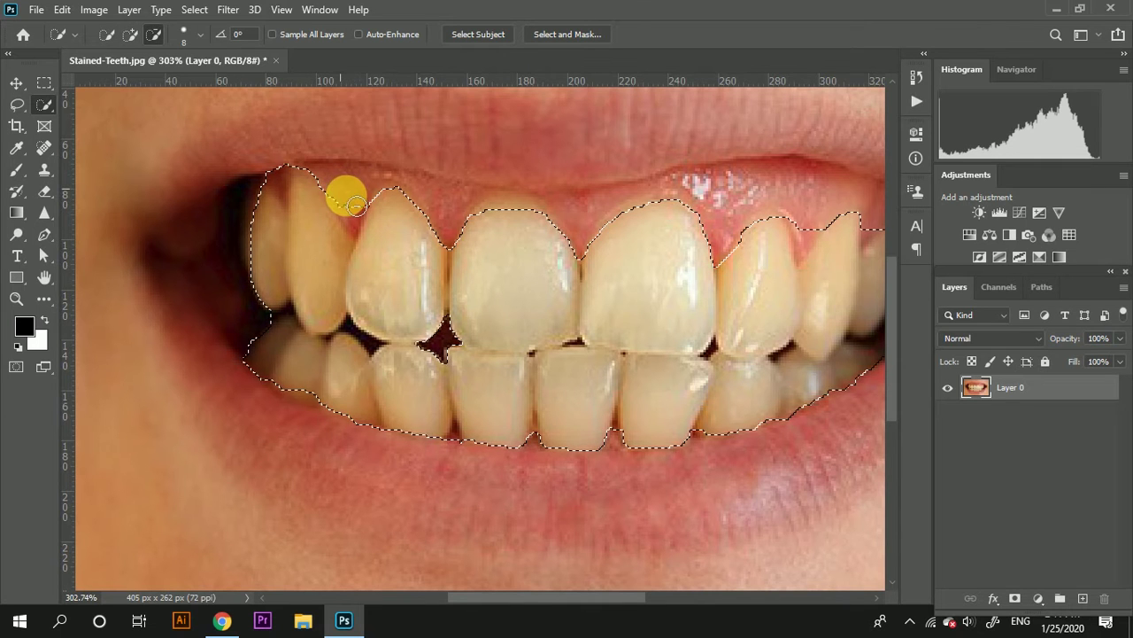
pyautogui.scroll(-2, 347, 194)
pyautogui.scroll(-1, 361, 194)
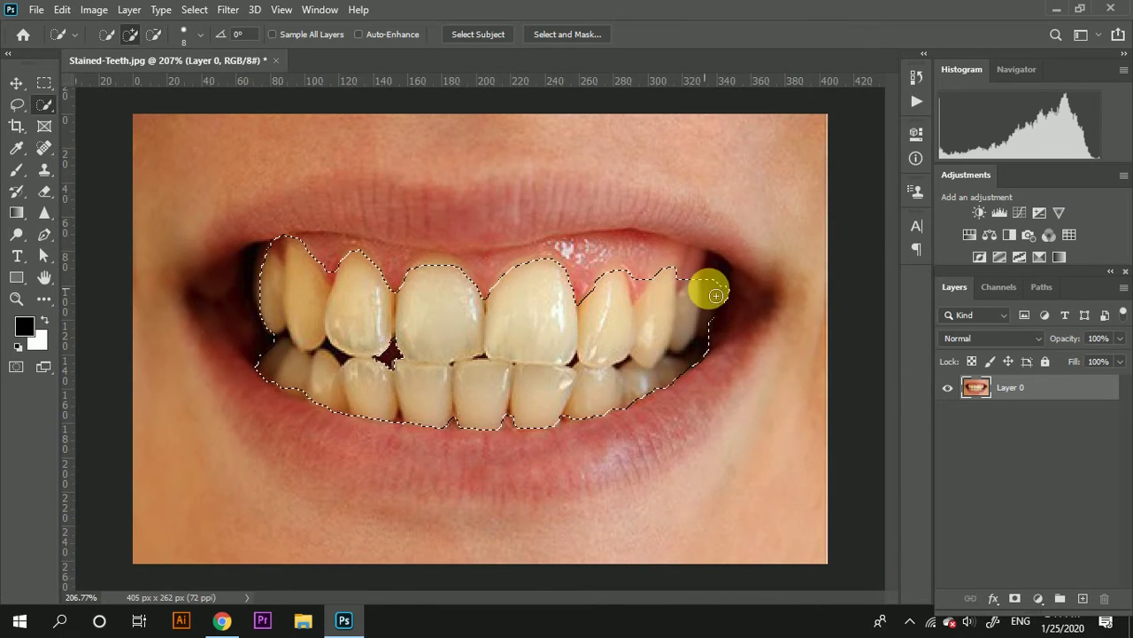
pyautogui.moveTo(708, 286)
pyautogui.mouseDown()
pyautogui.moveTo(737, 300)
pyautogui.moveTo(695, 270)
pyautogui.moveTo(648, 268)
pyautogui.moveTo(771, 265)
pyautogui.moveTo(773, 309)
pyautogui.mouseUp()
pyautogui.scroll(3, 751, 296)
pyautogui.scroll(-3, 770, 311)
pyautogui.scroll(-2, 764, 323)
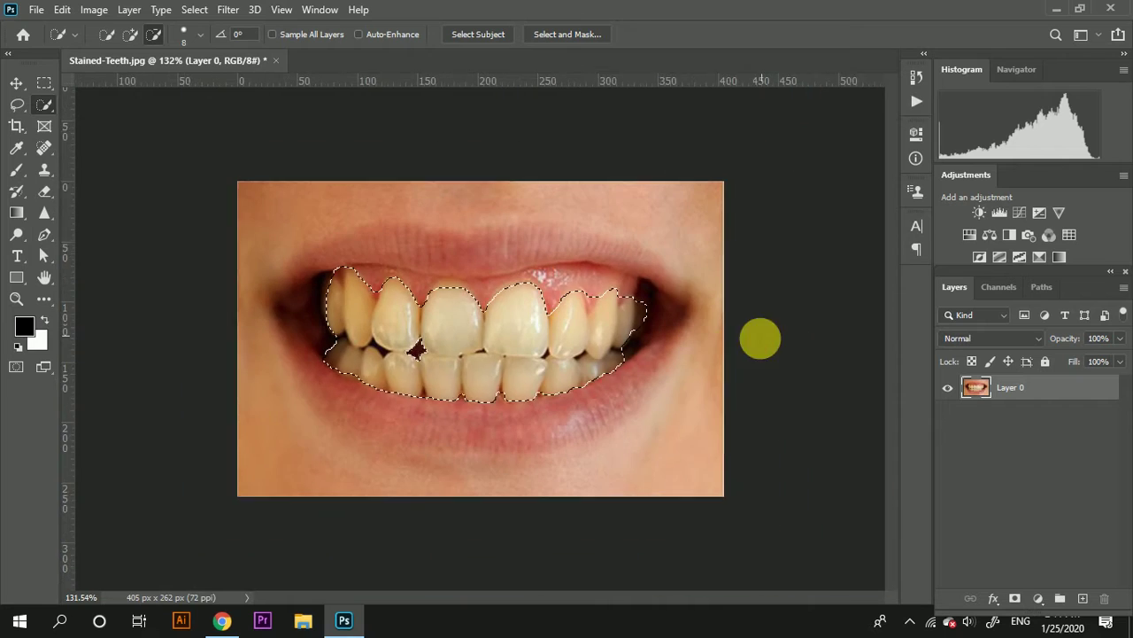
pyautogui.scroll(3, 455, 374)
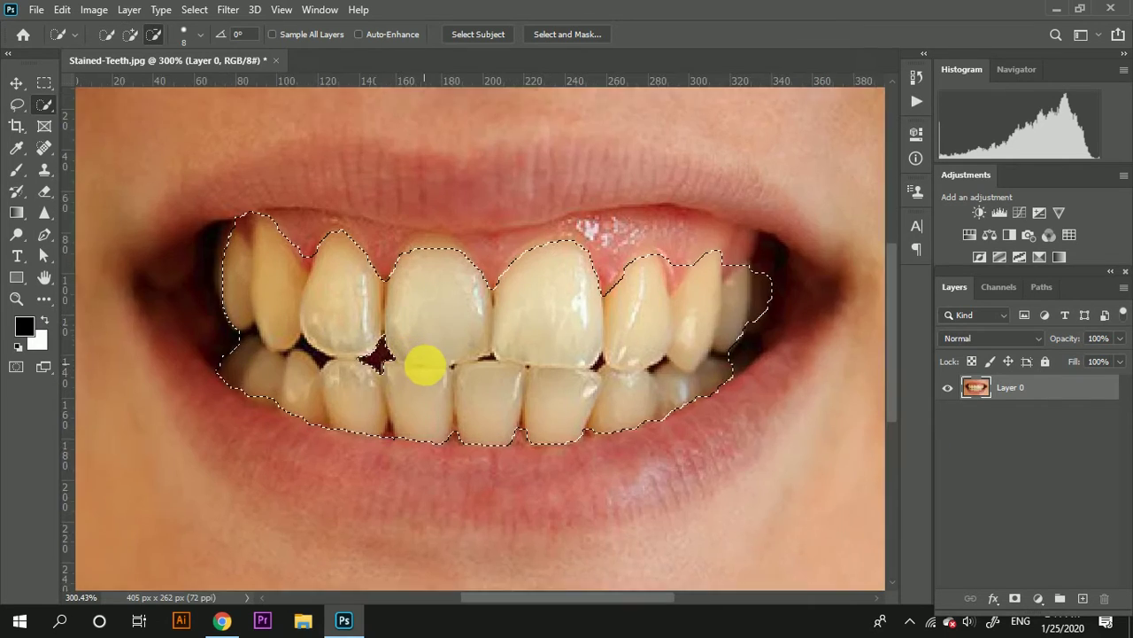
pyautogui.scroll(2, 422, 367)
pyautogui.scroll(-1, 419, 387)
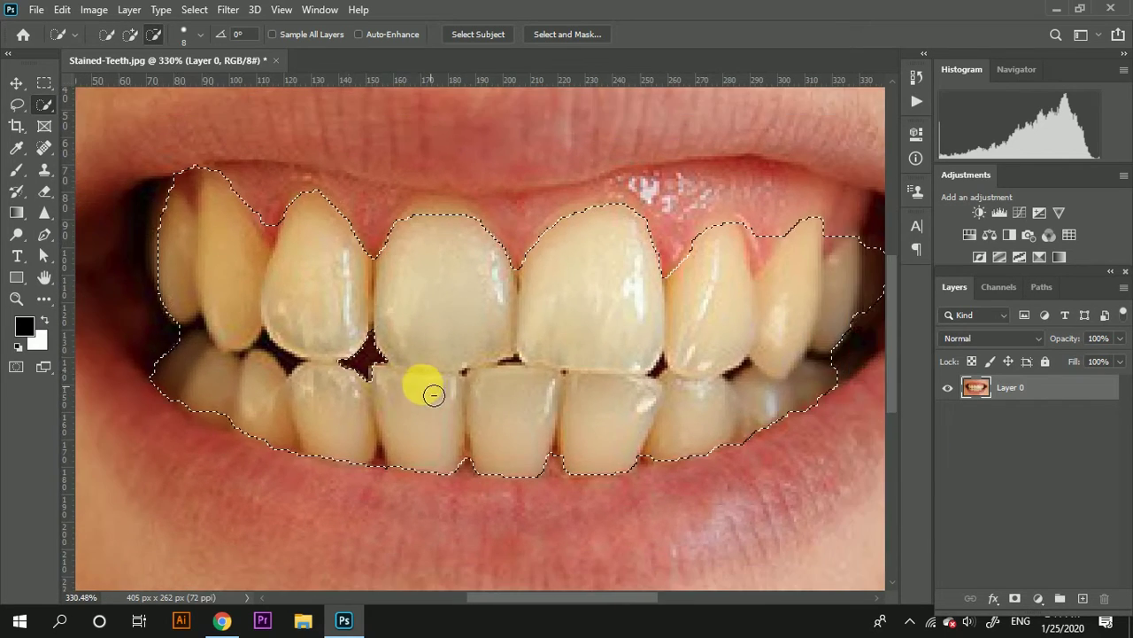
pyautogui.scroll(-1, 455, 400)
pyautogui.scroll(-1, 454, 401)
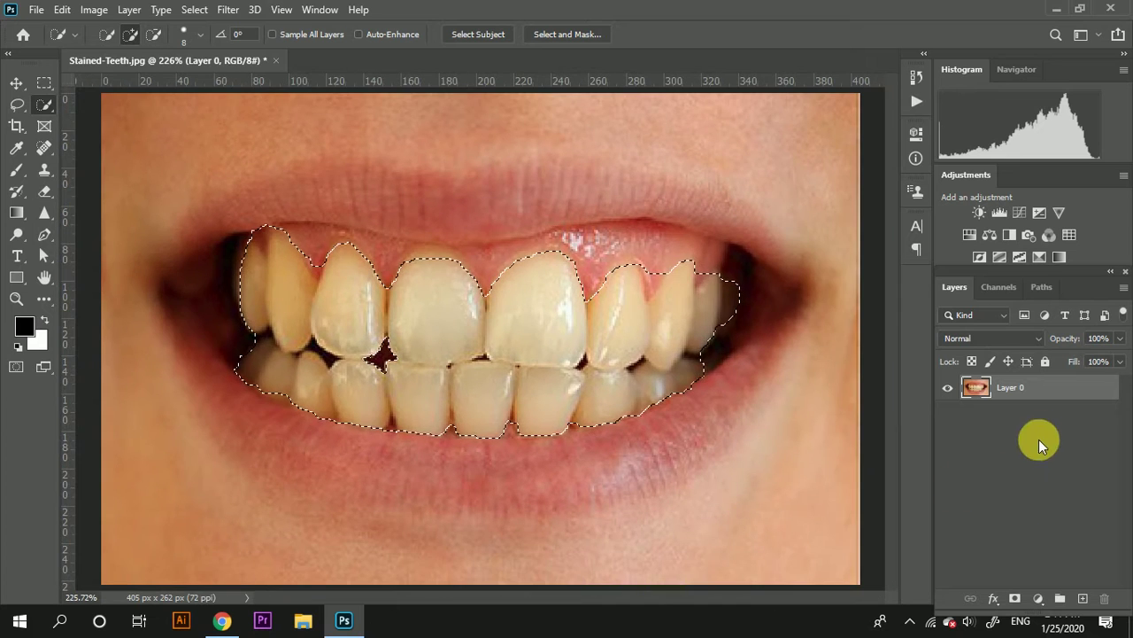
# Step: Add a colorized Hue/Saturation adjustment to the teeth: Hue 42, Saturation 36, Lightness +5
pyautogui.click(1038, 598)
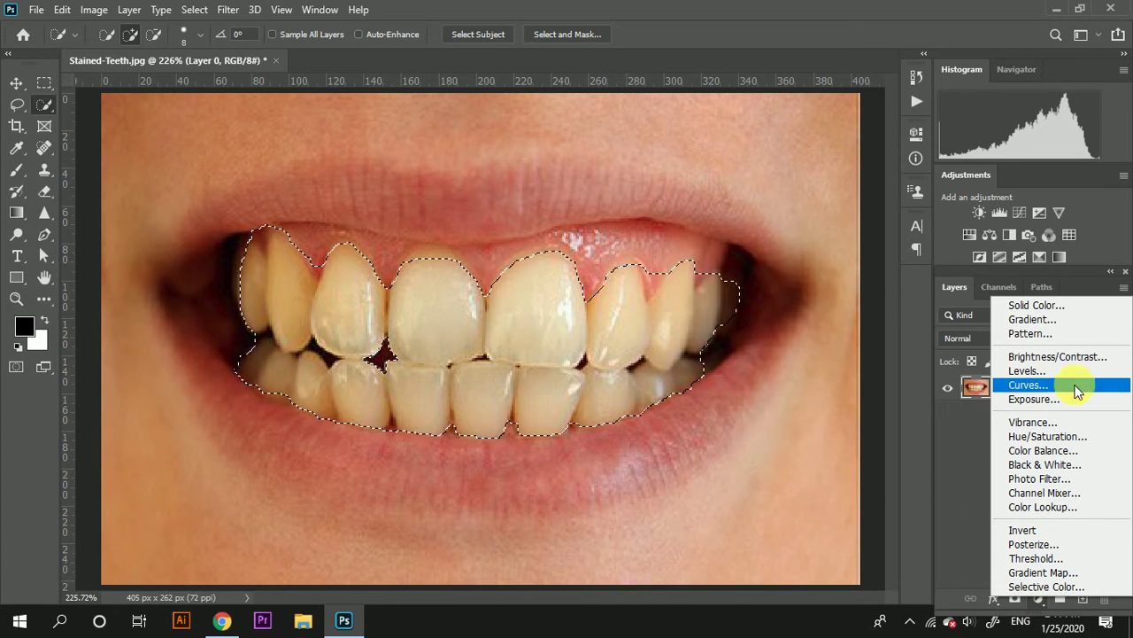
pyautogui.click(1056, 437)
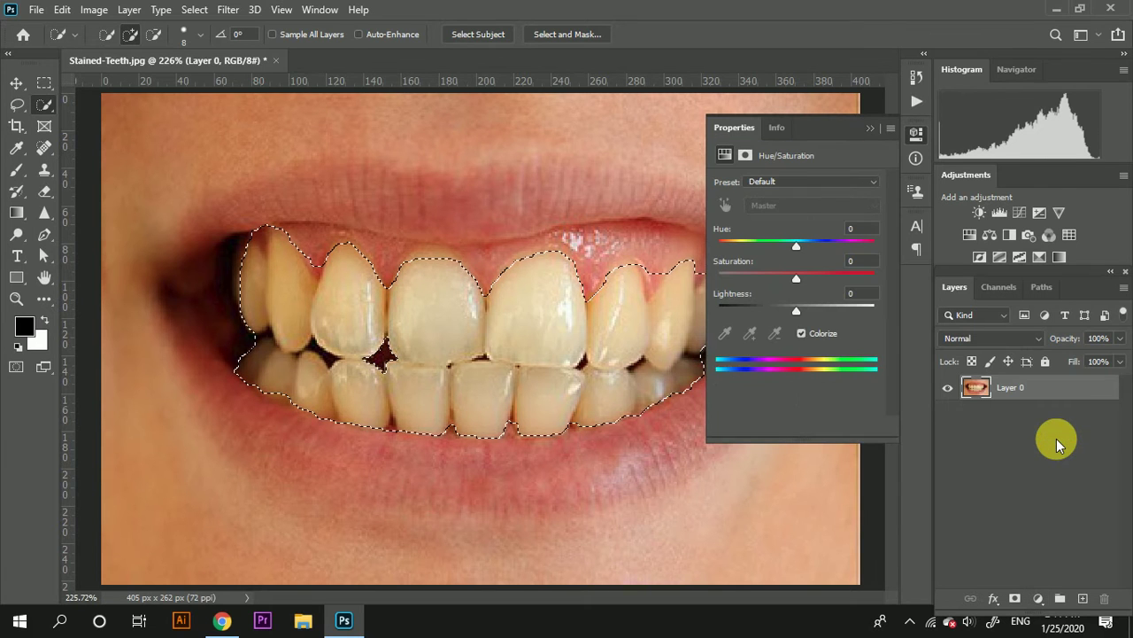
pyautogui.click(801, 333)
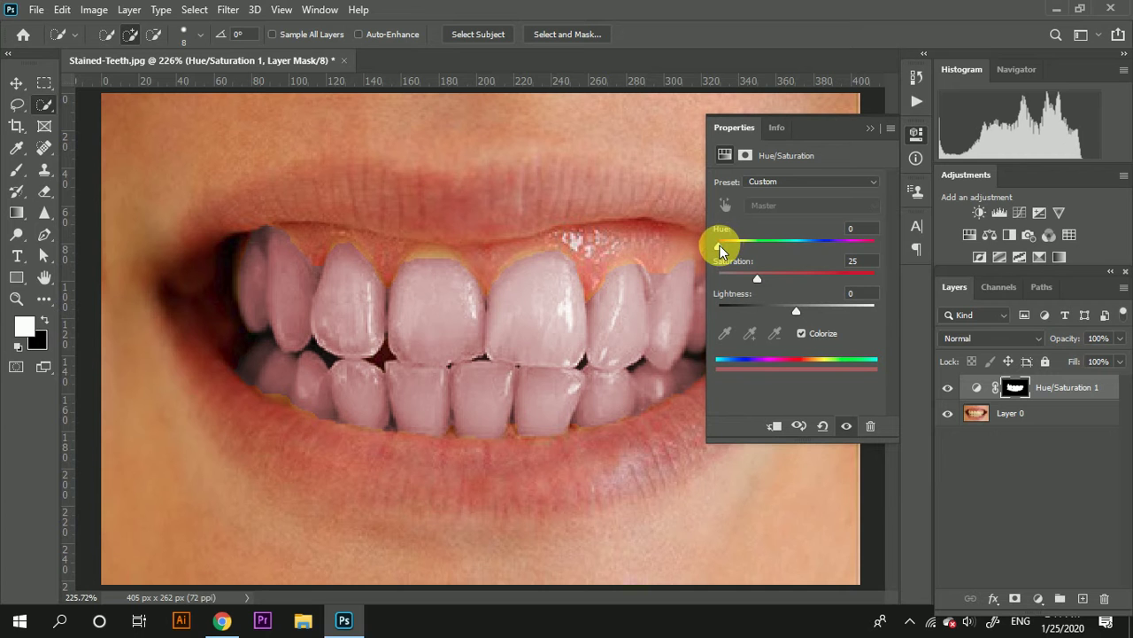
pyautogui.moveTo(720, 246)
pyautogui.mouseDown()
pyautogui.moveTo(875, 263)
pyautogui.moveTo(733, 273)
pyautogui.mouseUp()
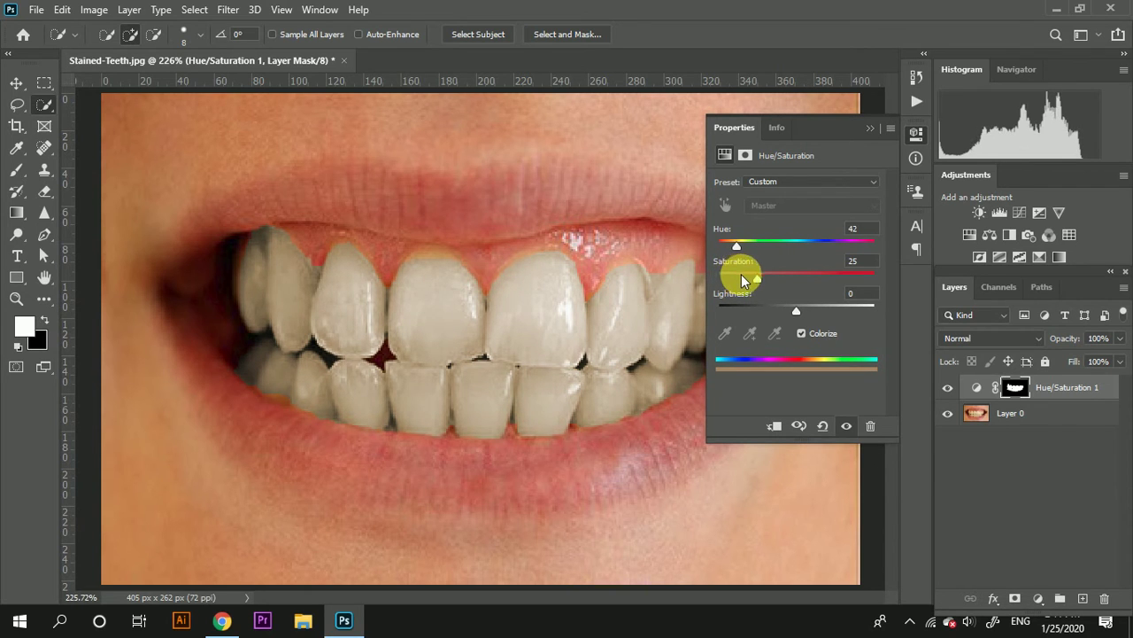
pyautogui.moveTo(756, 283)
pyautogui.mouseDown()
pyautogui.moveTo(825, 287)
pyautogui.moveTo(765, 294)
pyautogui.mouseUp()
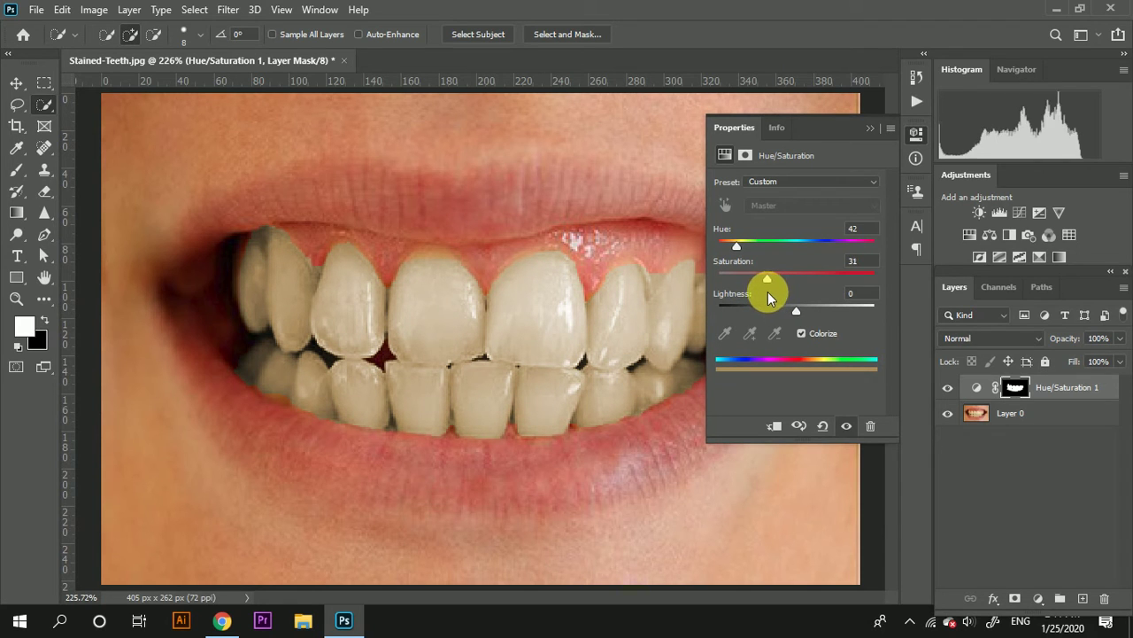
pyautogui.moveTo(797, 310); pyautogui.dragTo(802, 315)
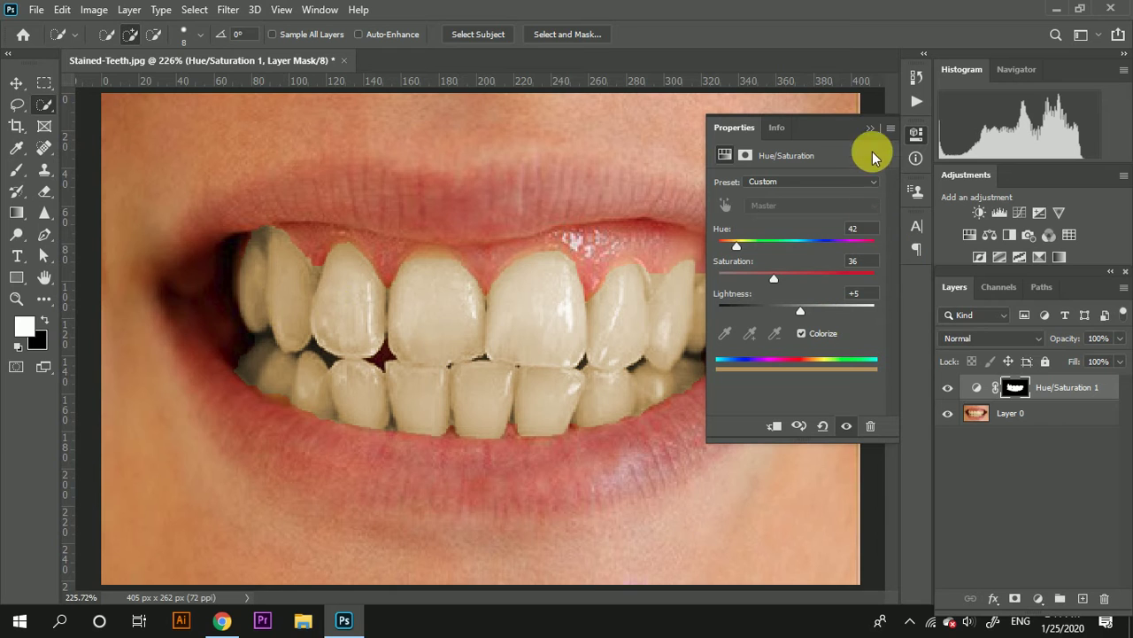
pyautogui.click(876, 129)
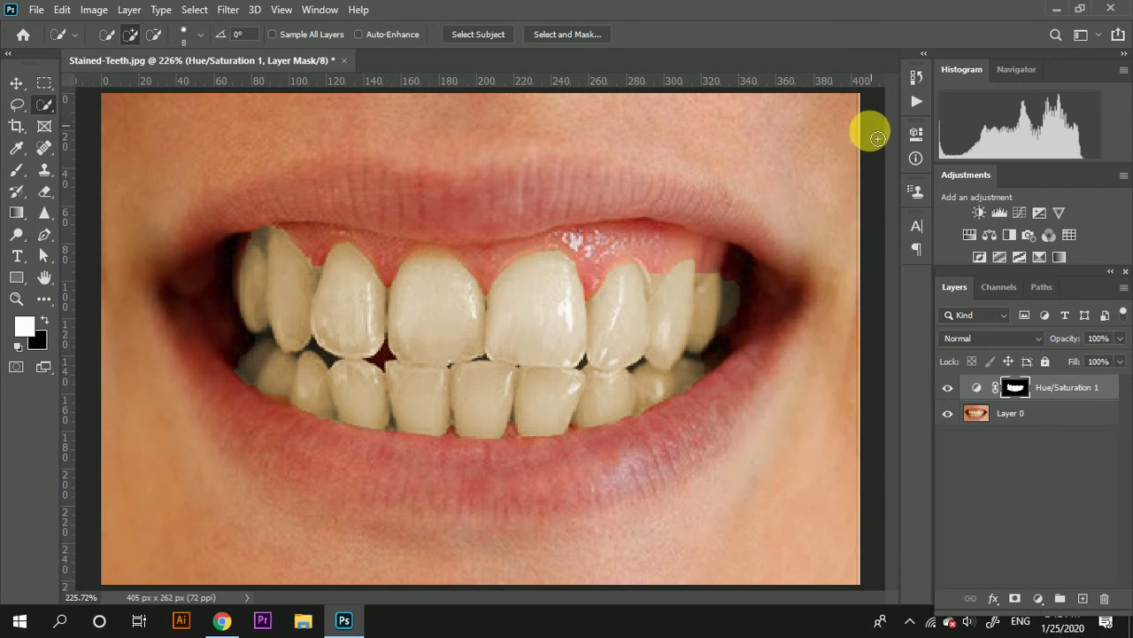
pyautogui.keyDown('alt'); pyautogui.click(949, 415); pyautogui.keyUp('alt')
pyautogui.keyDown('alt'); pyautogui.click(949, 414); pyautogui.keyUp('alt')
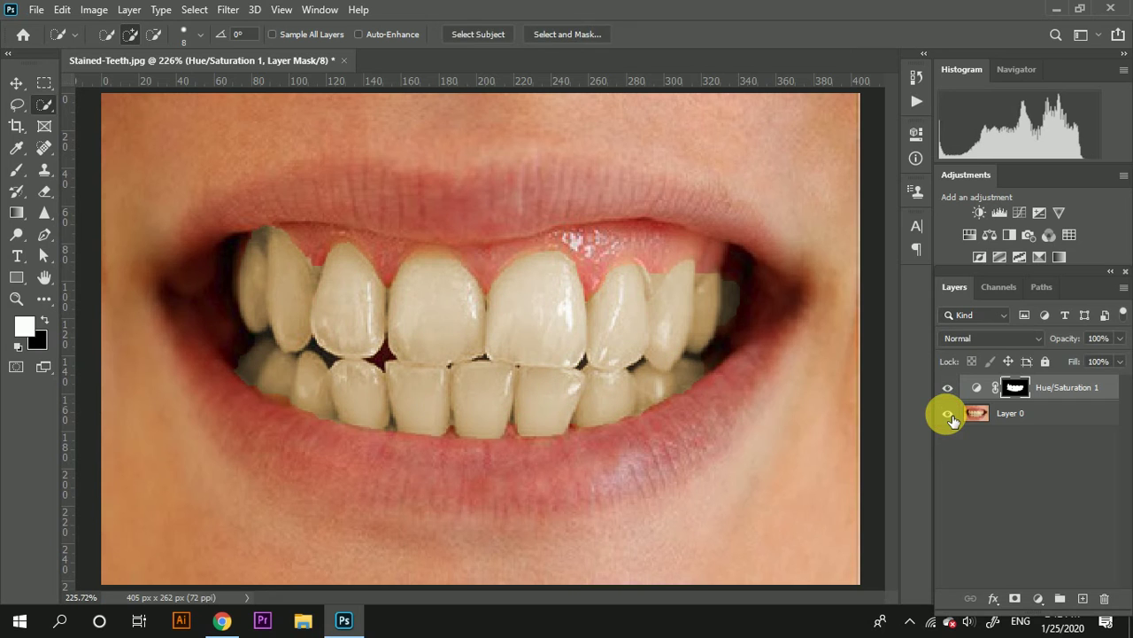
pyautogui.keyDown('alt'); pyautogui.click(949, 416); pyautogui.keyUp('alt')
pyautogui.keyDown('alt'); pyautogui.click(948, 415); pyautogui.keyUp('alt')
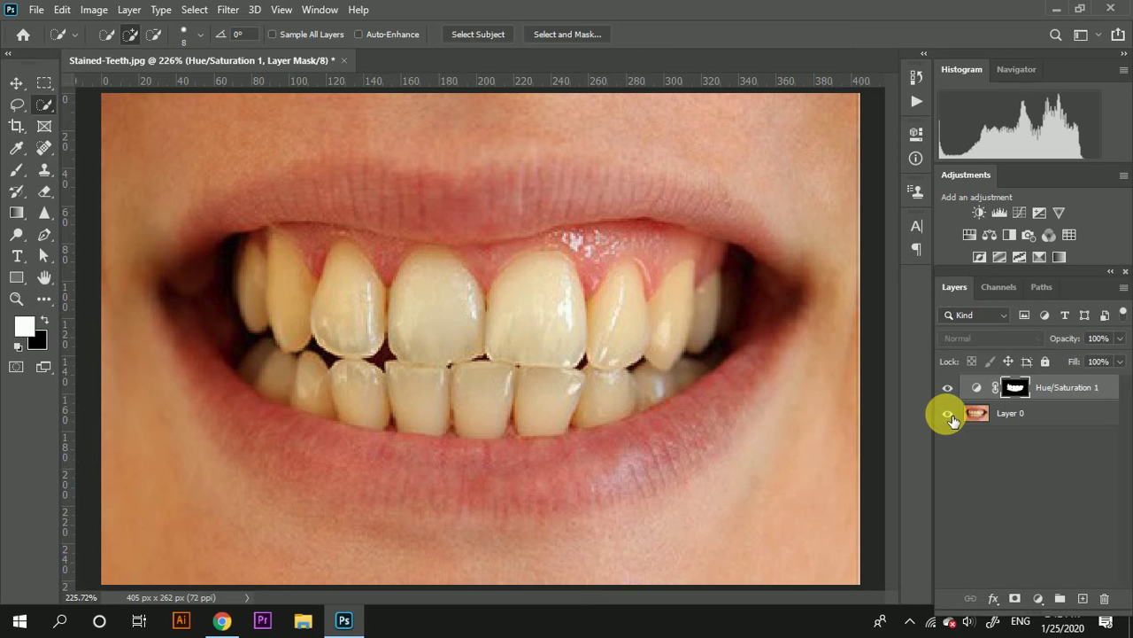
pyautogui.scroll(2, 759, 298)
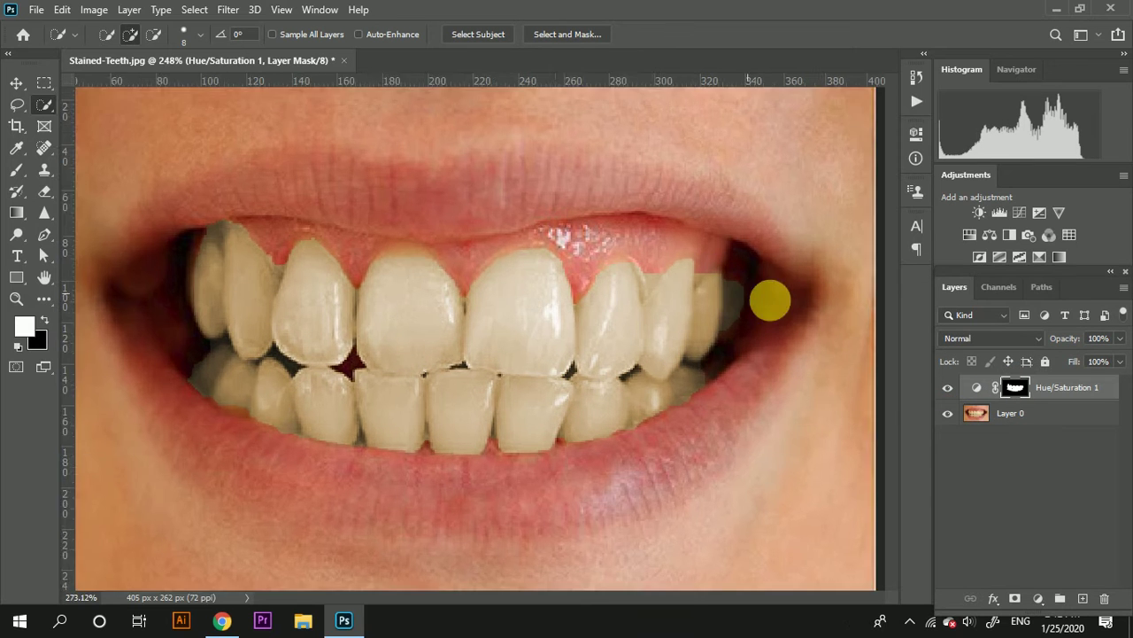
pyautogui.scroll(1, 782, 309)
pyautogui.scroll(1, 771, 364)
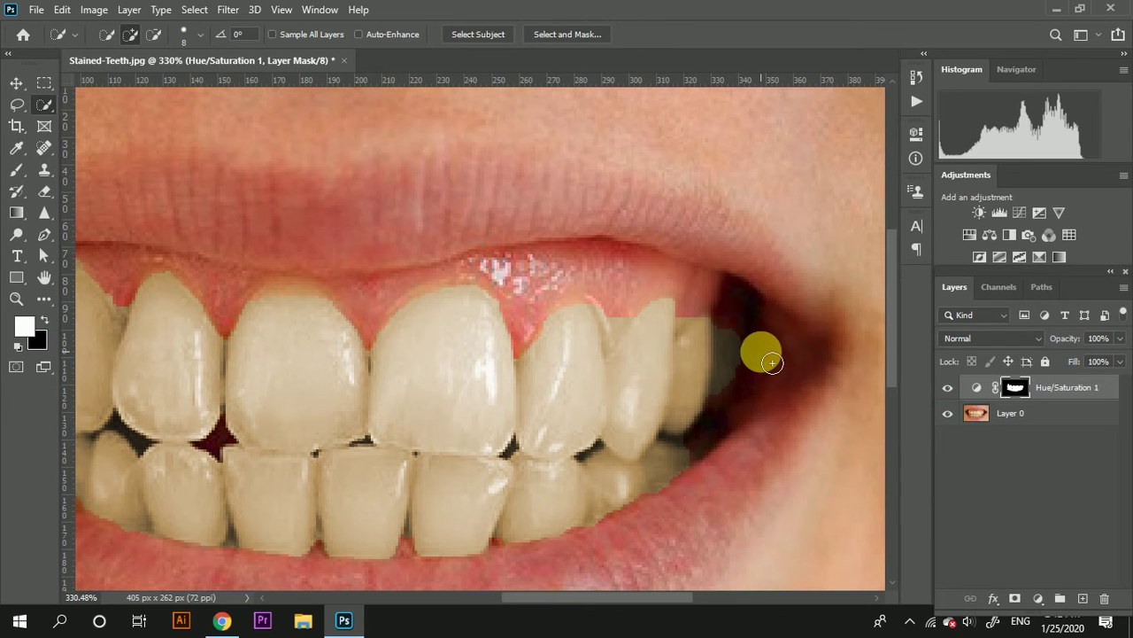
# Step: Shrink the brush to size 4 and paint the mask over the back upper tooth
pyautogui.scroll(-2, 761, 356)
pyautogui.scroll(1, 664, 340)
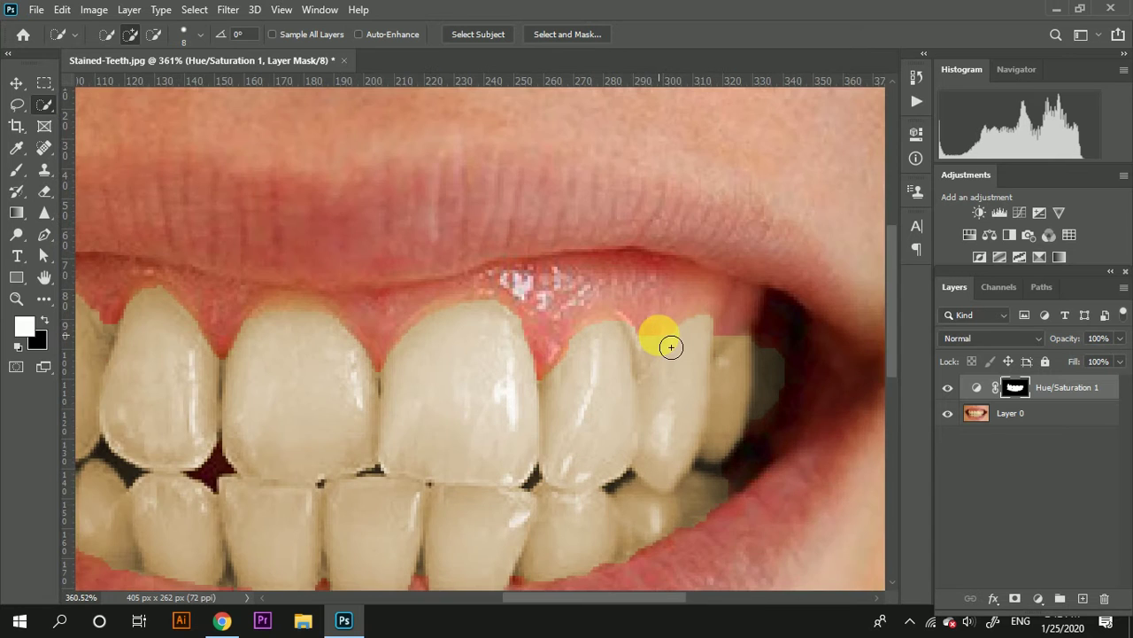
pyautogui.scroll(-1, 664, 337)
pyautogui.scroll(-1, 663, 333)
pyautogui.scroll(1, 257, 264)
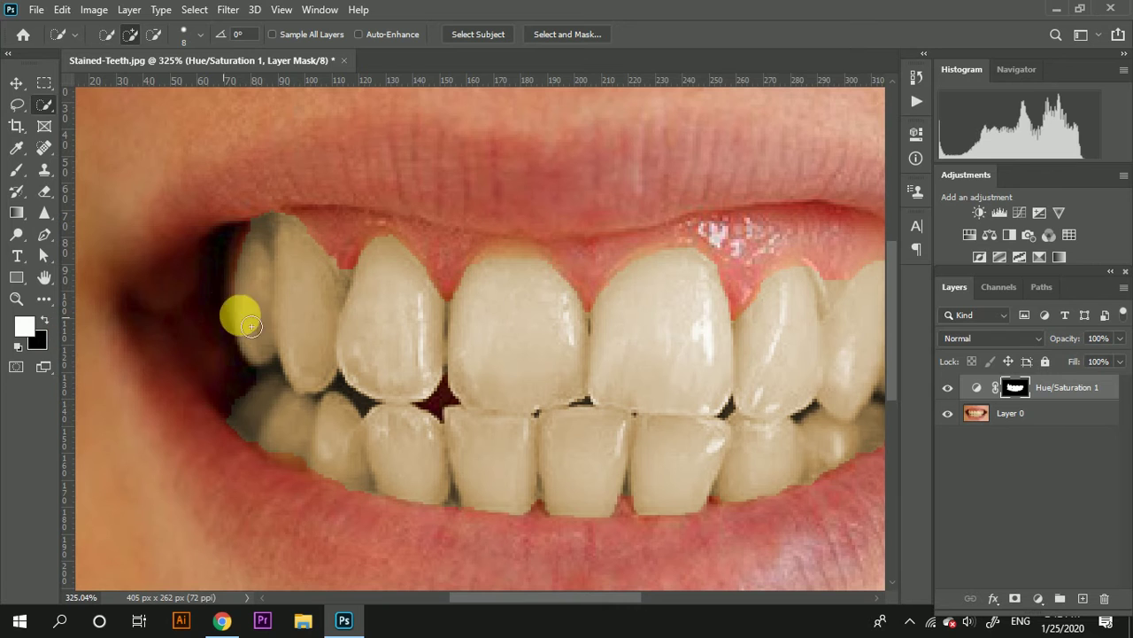
pyautogui.press('[')
pyautogui.press('[')
pyautogui.press('[')
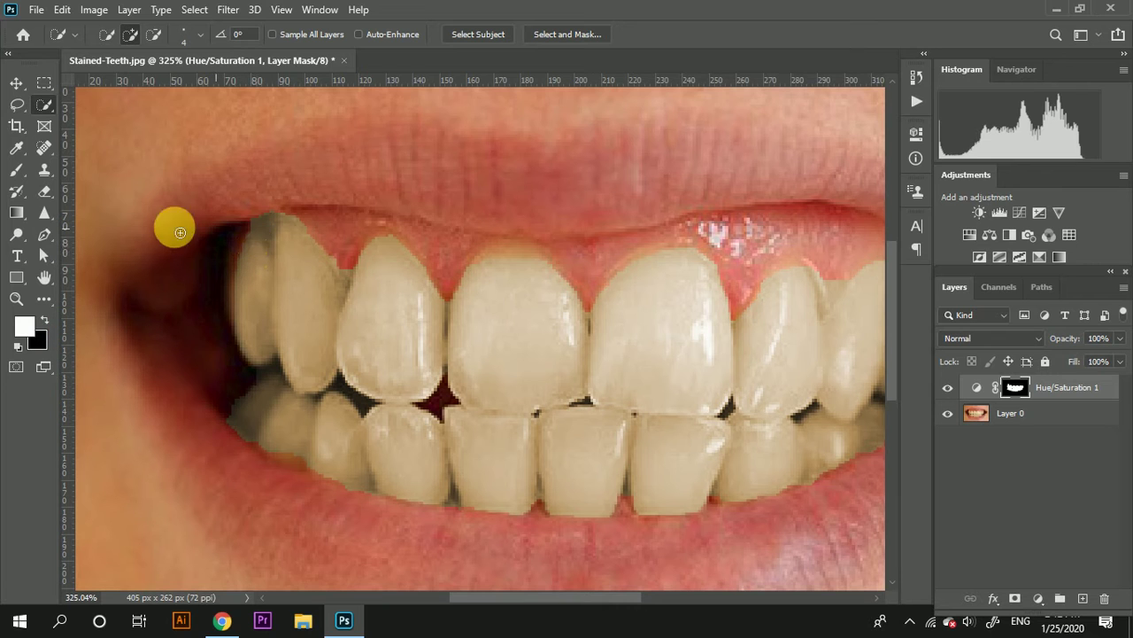
pyautogui.click(17, 170)
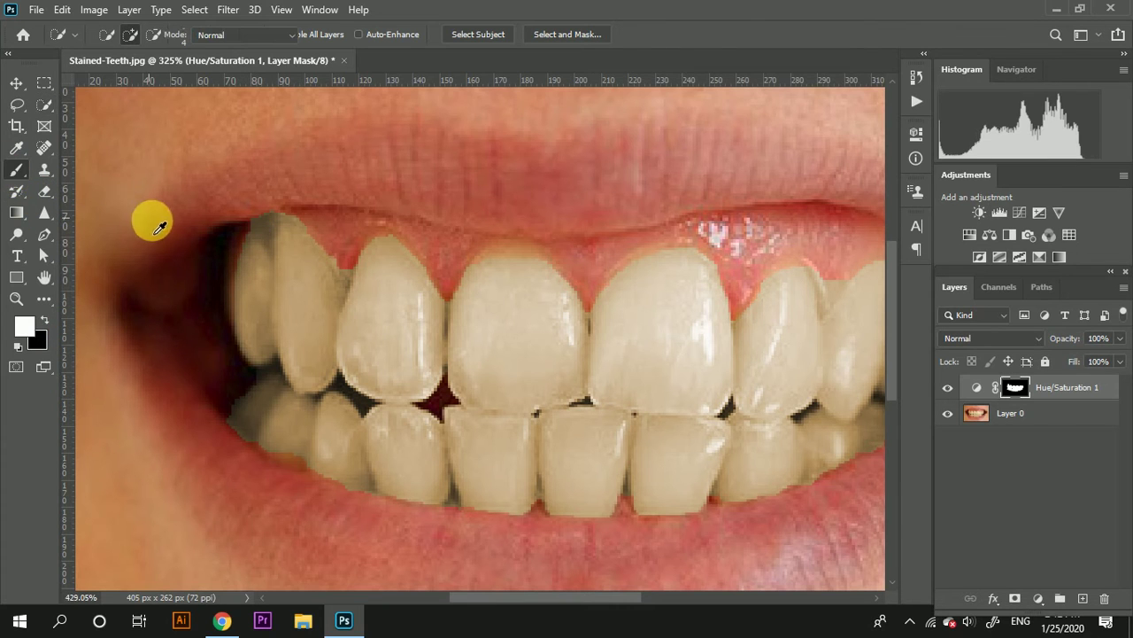
pyautogui.scroll(2, 157, 226)
pyautogui.scroll(2, 254, 234)
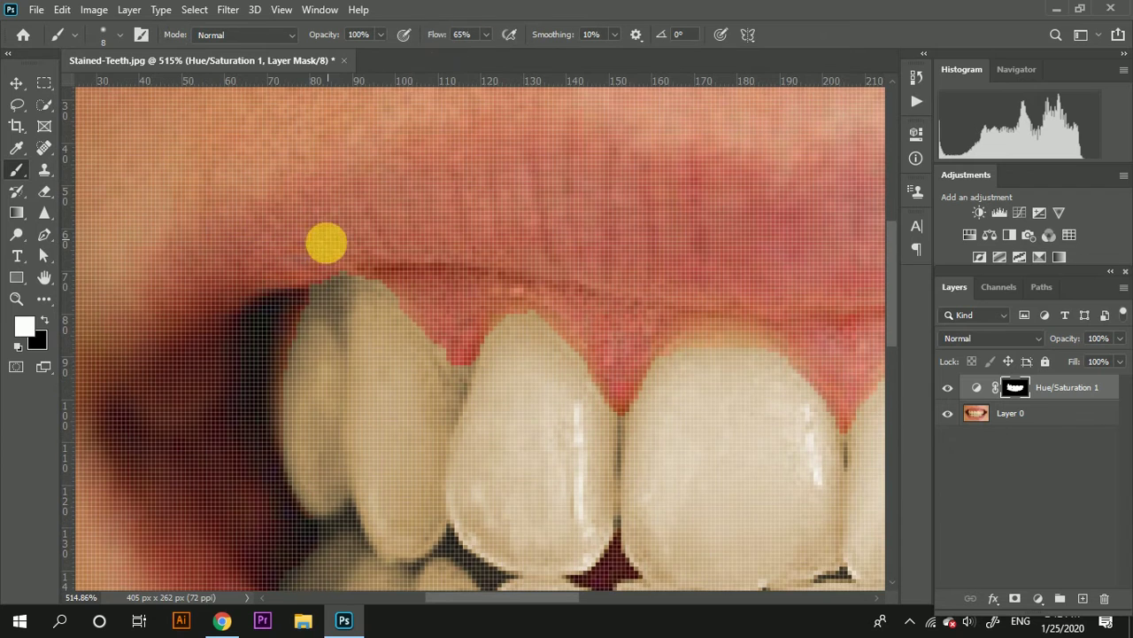
pyautogui.scroll(-2, 344, 308)
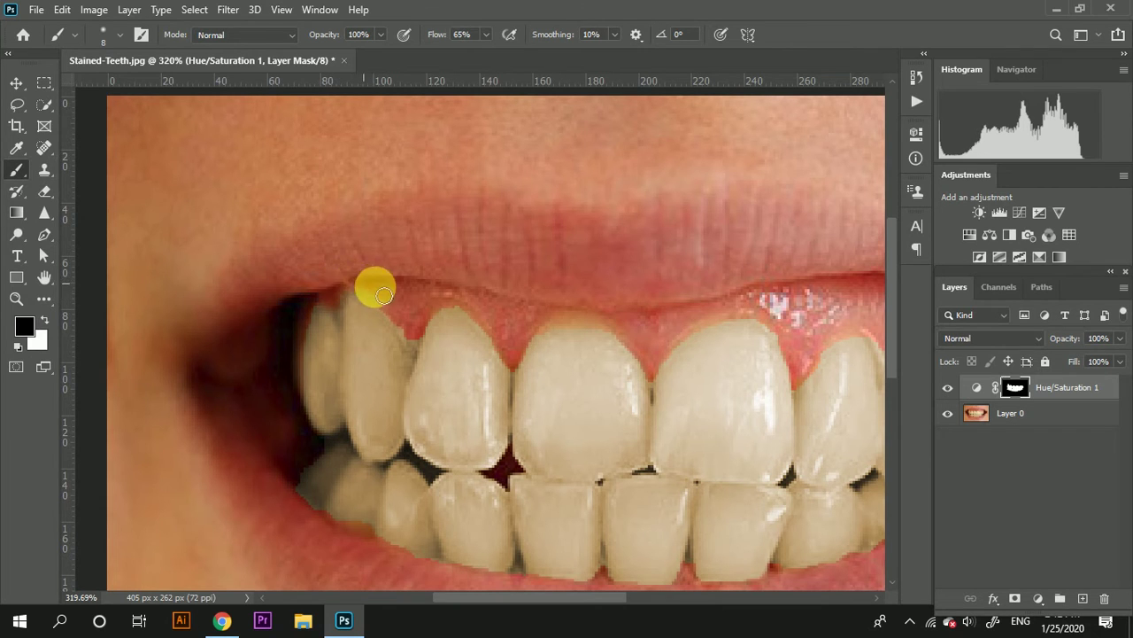
pyautogui.hscroll(1, 372, 309)
pyautogui.hscroll(3, 443, 346)
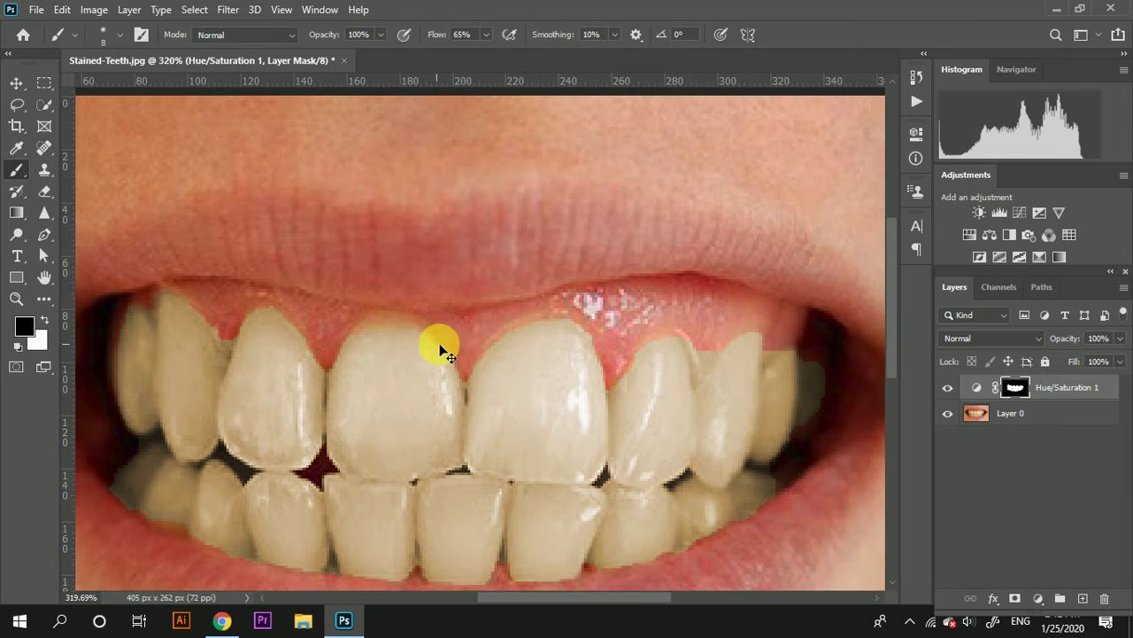
pyautogui.hscroll(2, 676, 350)
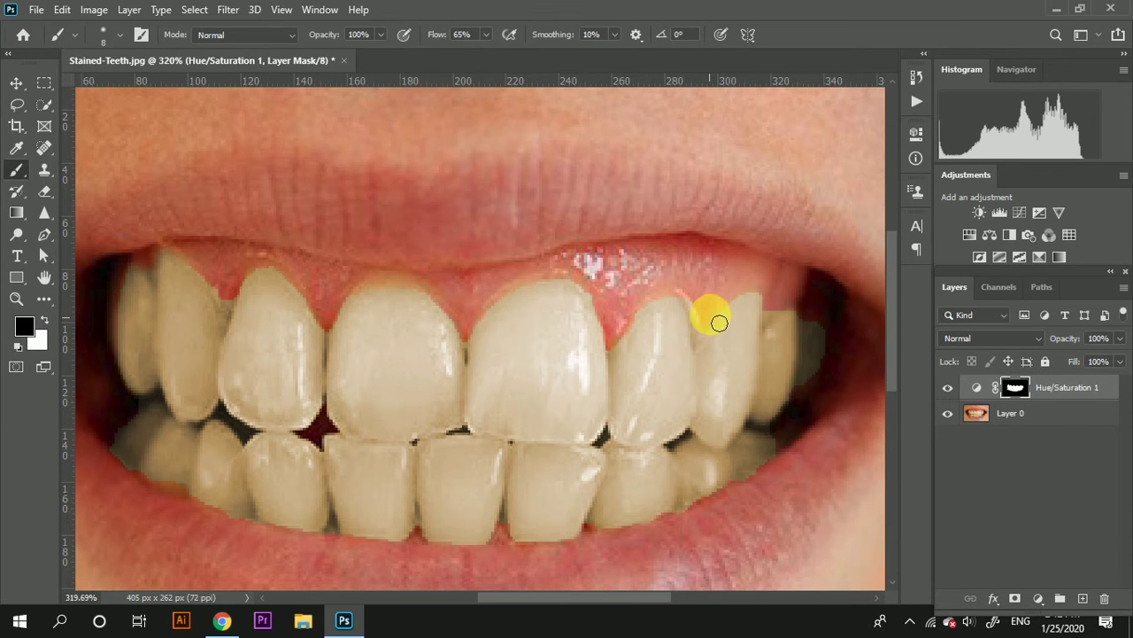
pyautogui.hscroll(2, 779, 306)
pyautogui.hscroll(2, 758, 307)
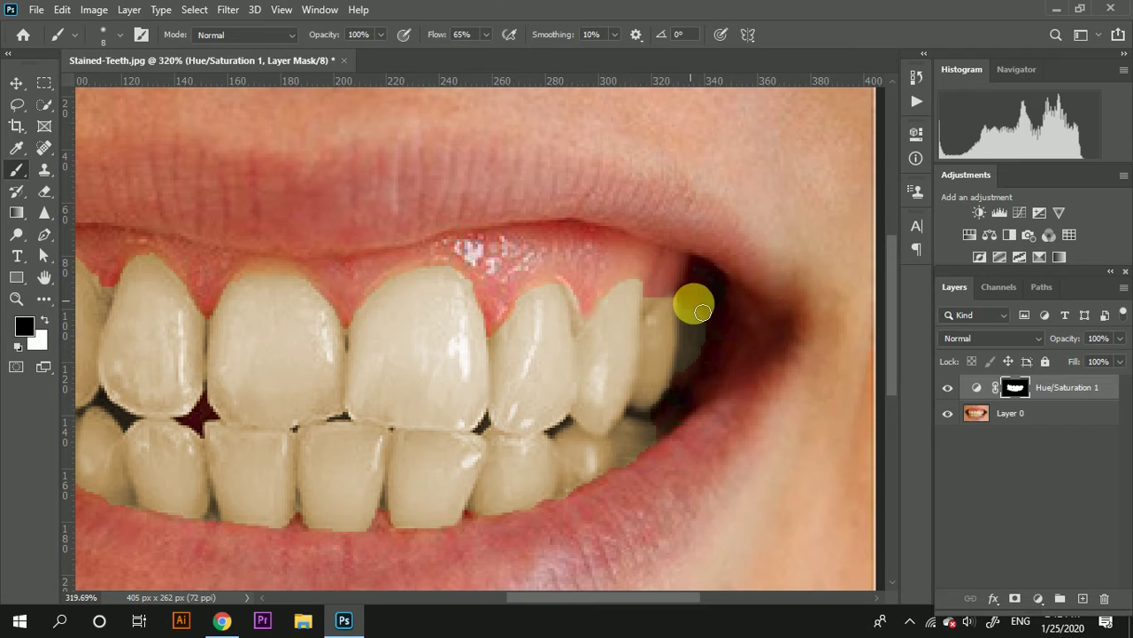
pyautogui.moveTo(702, 312); pyautogui.dragTo(709, 351)
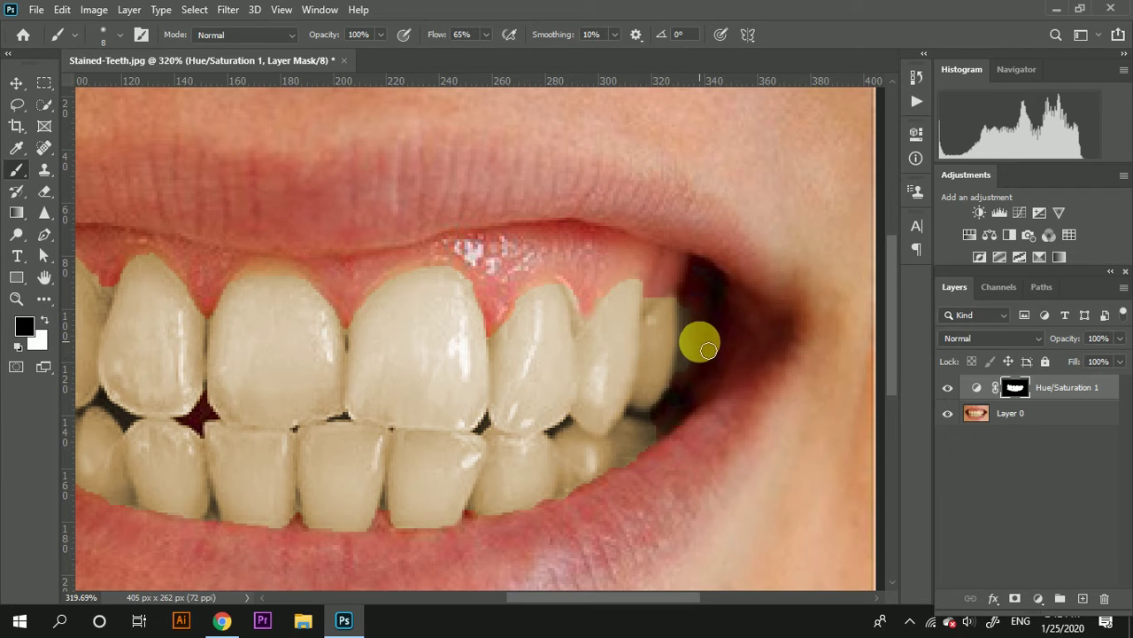
# Step: Paint the mask along the lower teeth edge from right to left
pyautogui.scroll(-1, 696, 354)
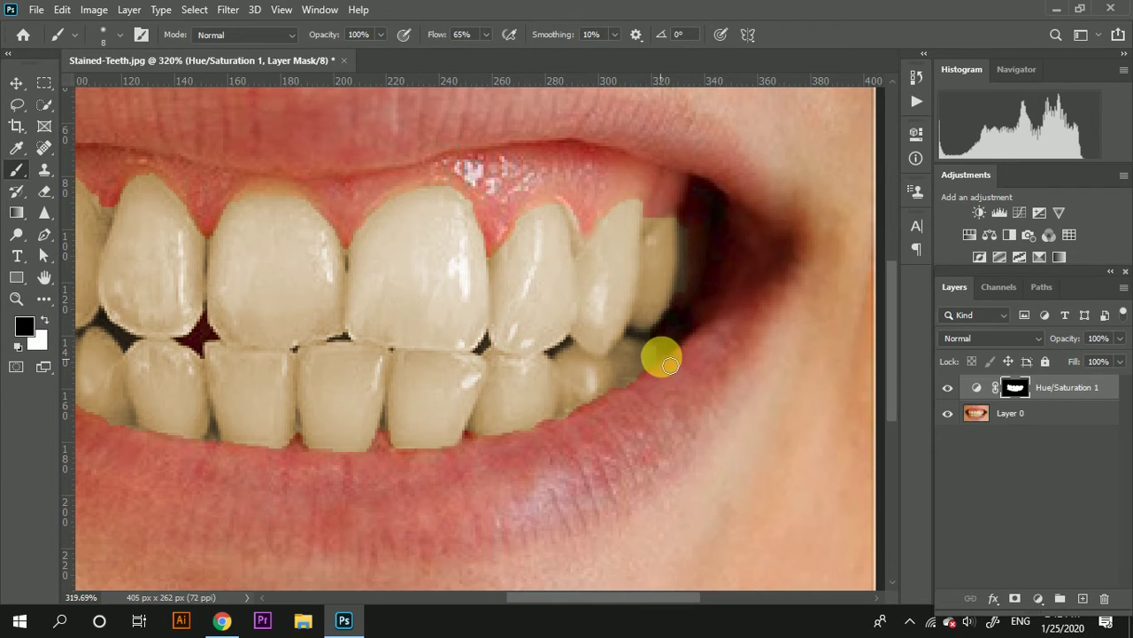
pyautogui.moveTo(655, 387); pyautogui.dragTo(536, 442)
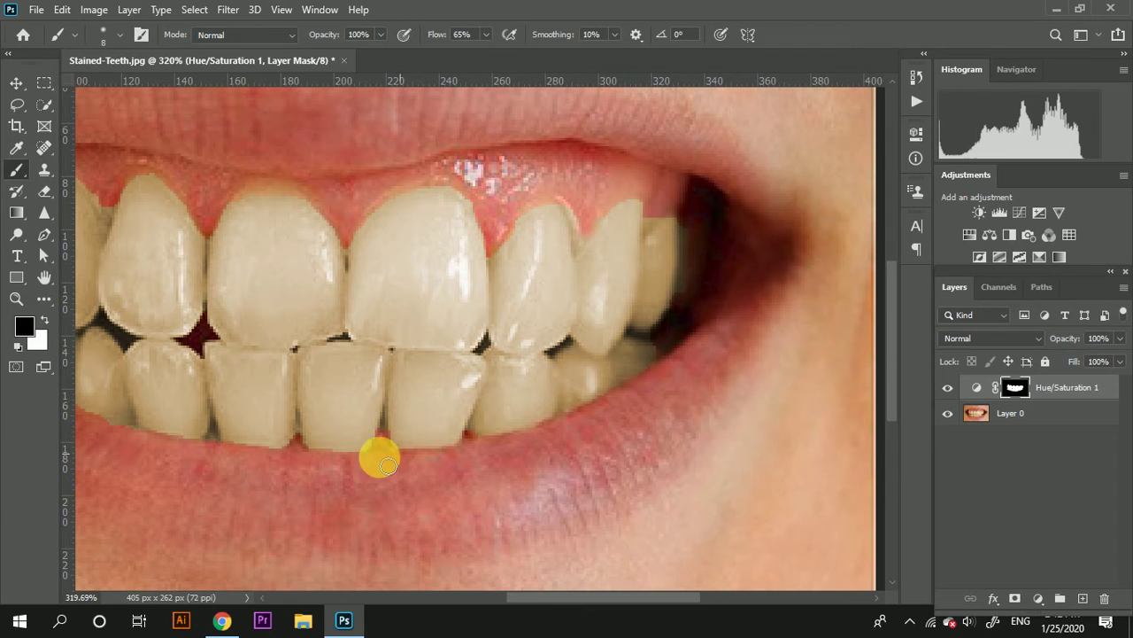
pyautogui.moveTo(536, 443); pyautogui.dragTo(395, 456)
pyautogui.hscroll(-2, 395, 456)
pyautogui.hscroll(-3, 396, 459)
pyautogui.moveTo(184, 364)
pyautogui.mouseDown()
pyautogui.moveTo(194, 387)
pyautogui.moveTo(420, 459)
pyautogui.mouseUp()
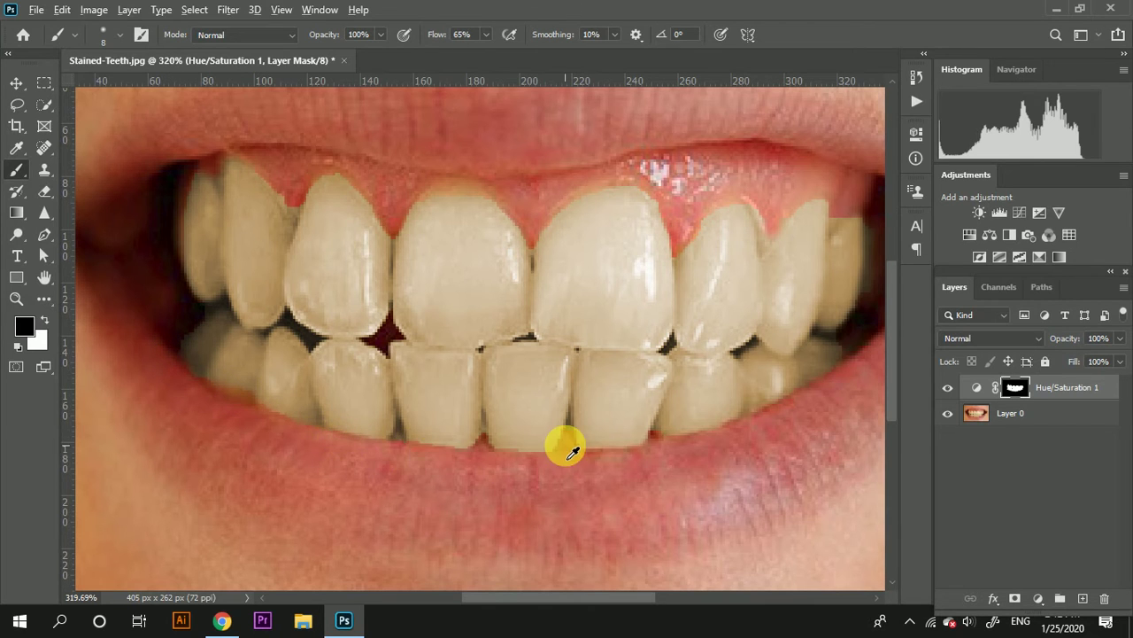
pyautogui.scroll(-5, 571, 452)
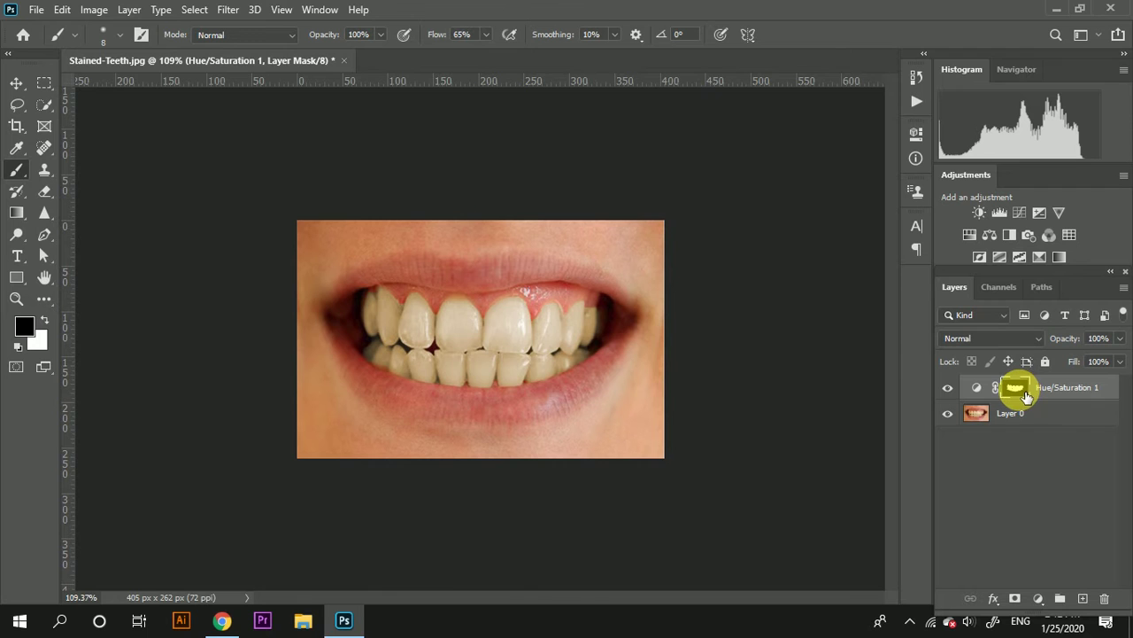
pyautogui.keyDown('ctrl'); pyautogui.click(1024, 398); pyautogui.keyUp('ctrl')
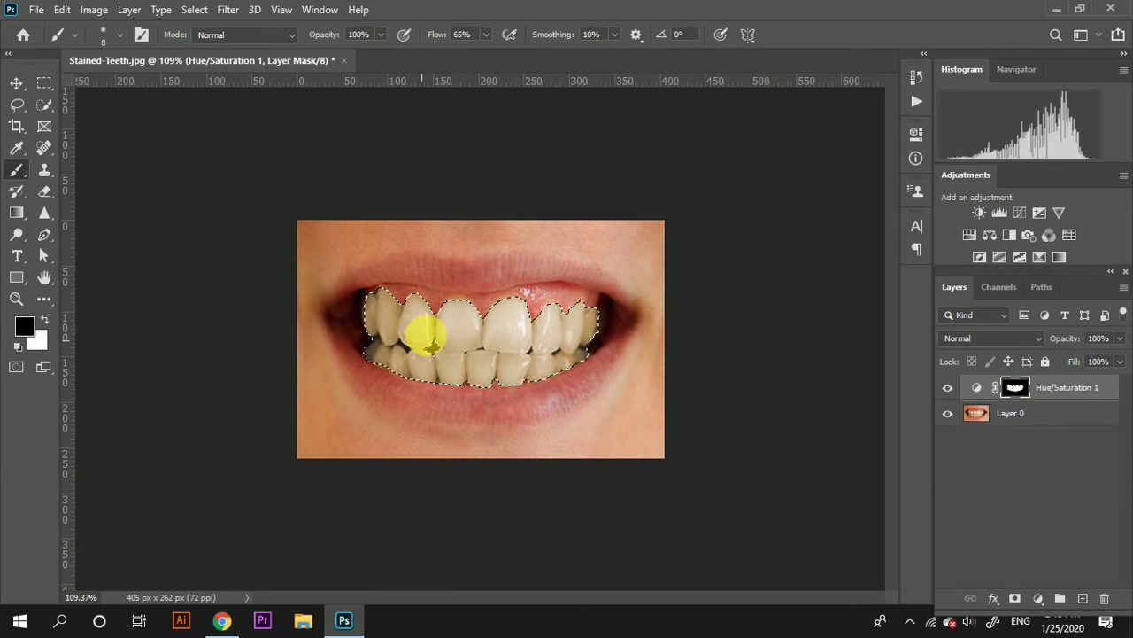
pyautogui.scroll(3, 417, 324)
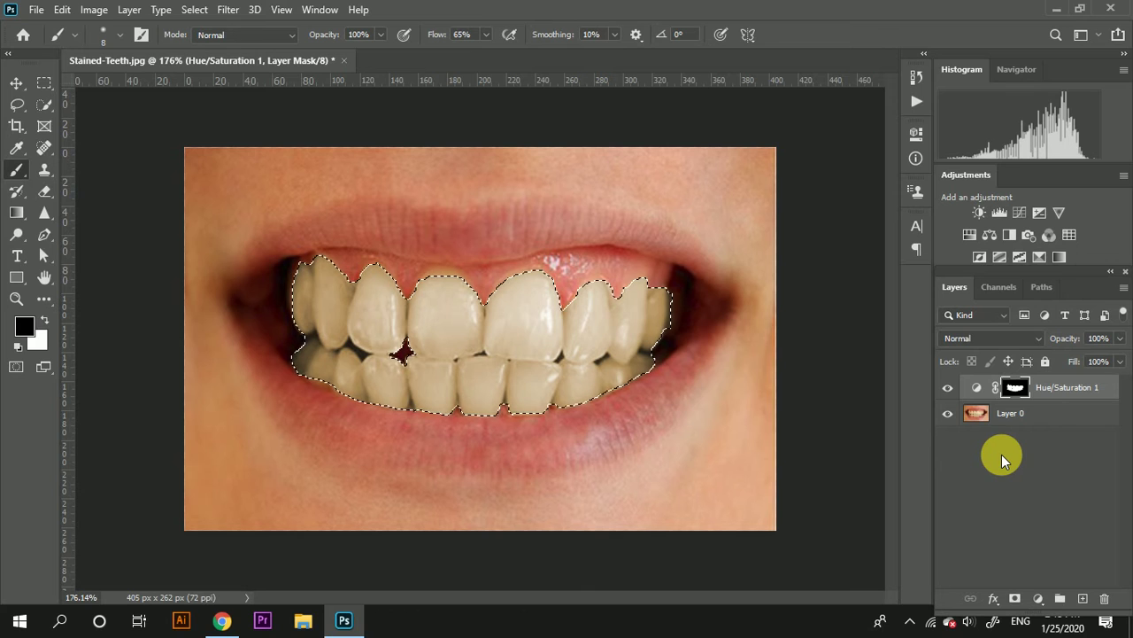
pyautogui.hotkey('ctrl', 'd')
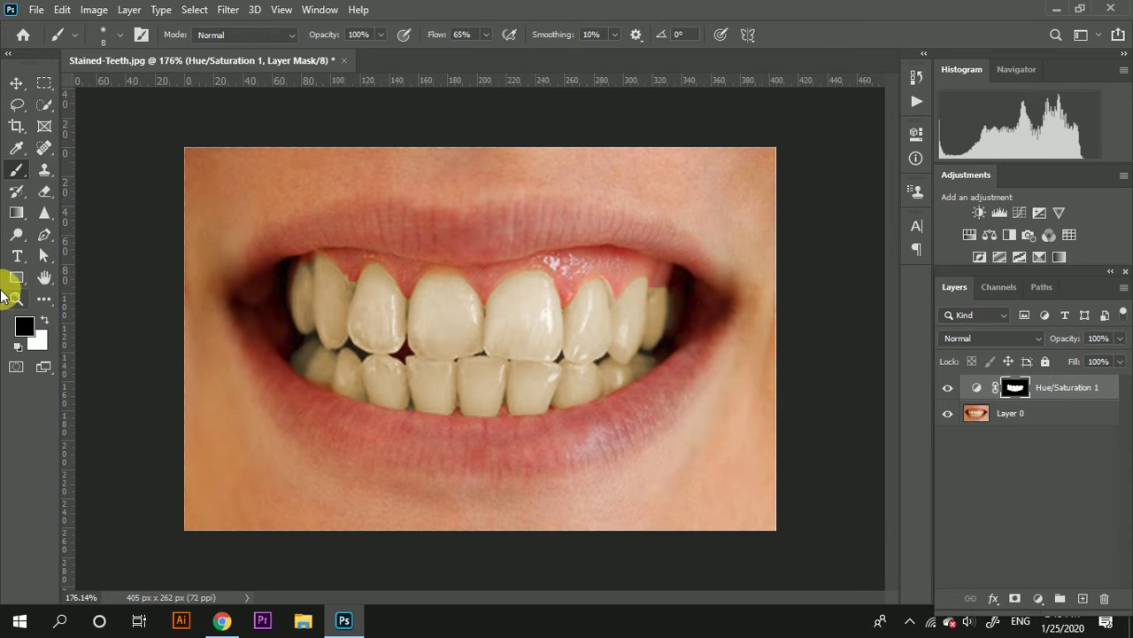
# Step: Draw a 392 × 168 px rectangle over the mouth and fill it with white
pyautogui.click(17, 279)
pyautogui.scroll(-2, 484, 337)
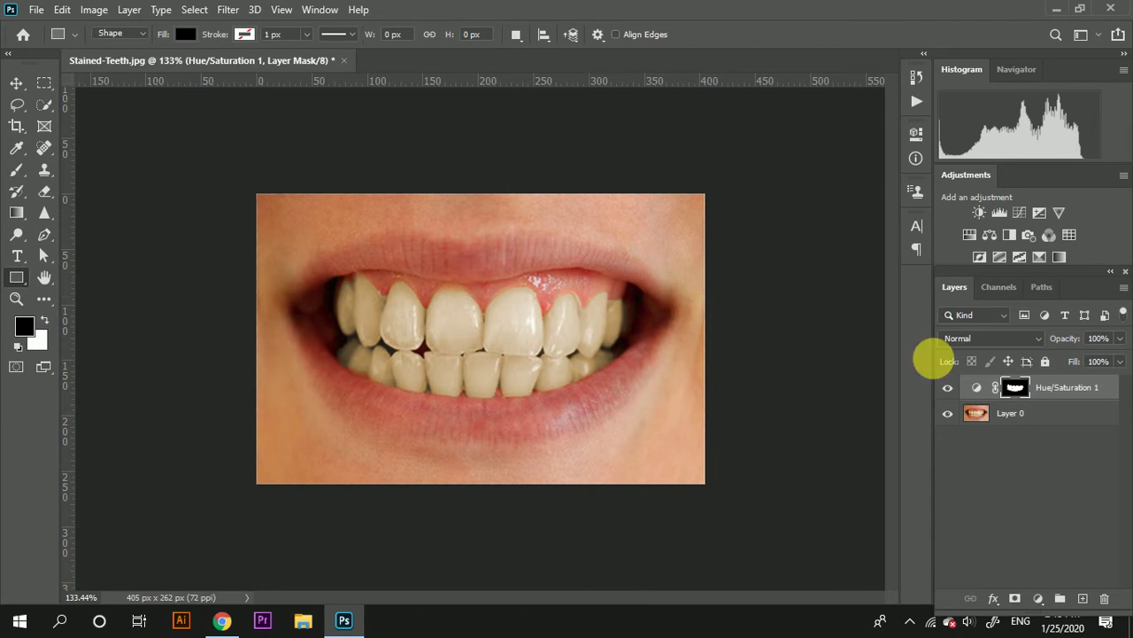
pyautogui.moveTo(255, 242)
pyautogui.mouseDown()
pyautogui.moveTo(576, 415)
pyautogui.moveTo(694, 433)
pyautogui.mouseUp()
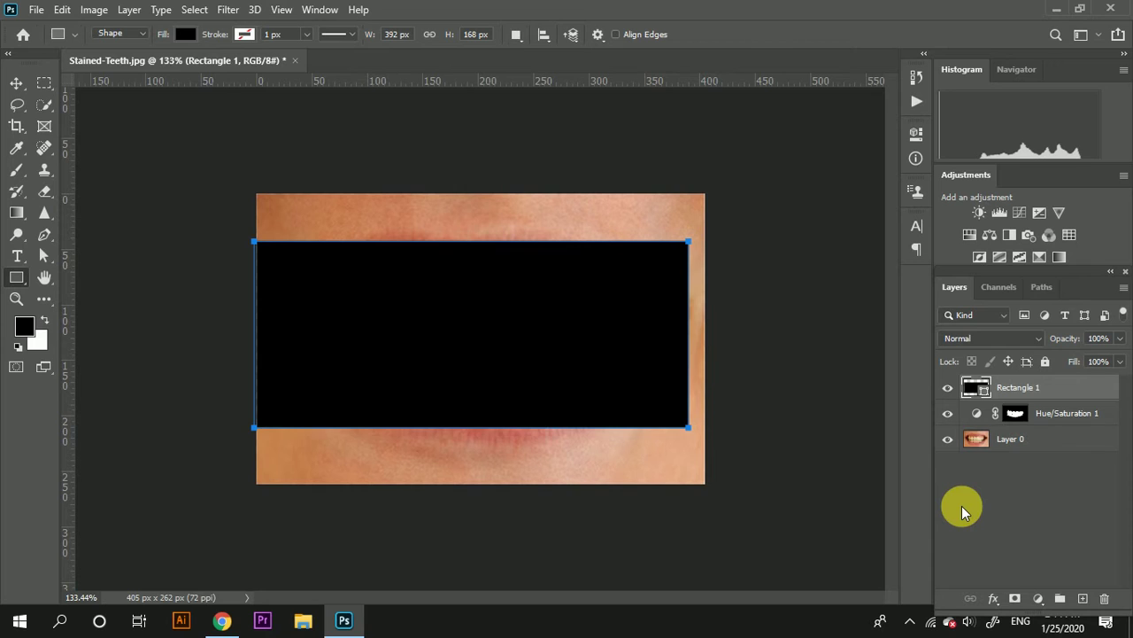
pyautogui.hotkey('ctrl', 'BackSpace')
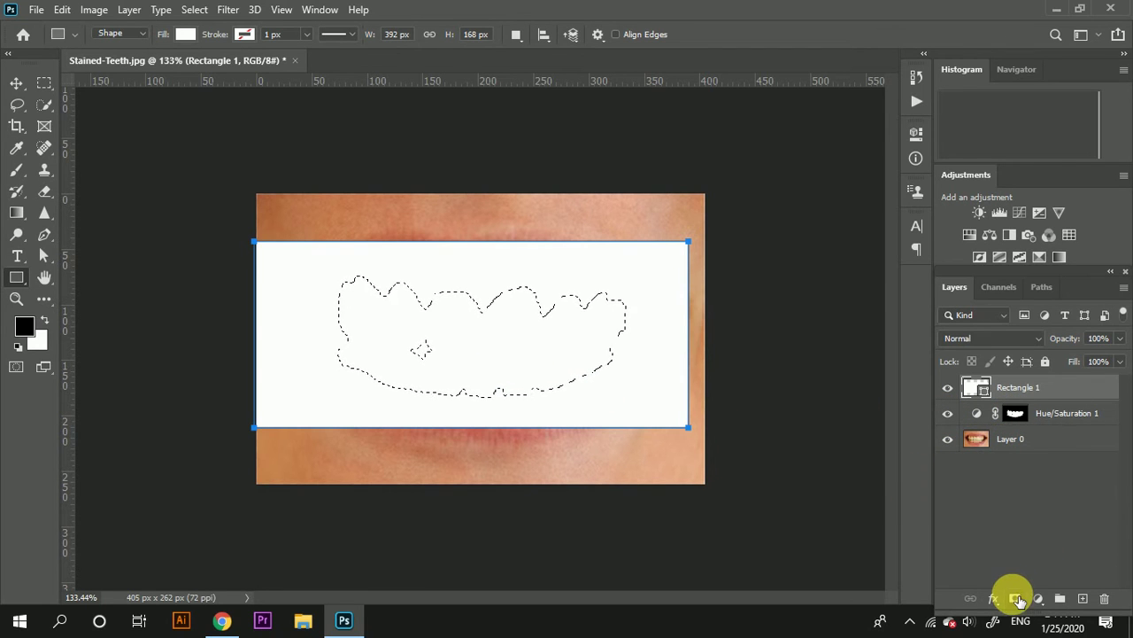
# Step: Add a teeth-shaped layer mask to Rectangle 1, then clear the selection
pyautogui.click(1014, 599)
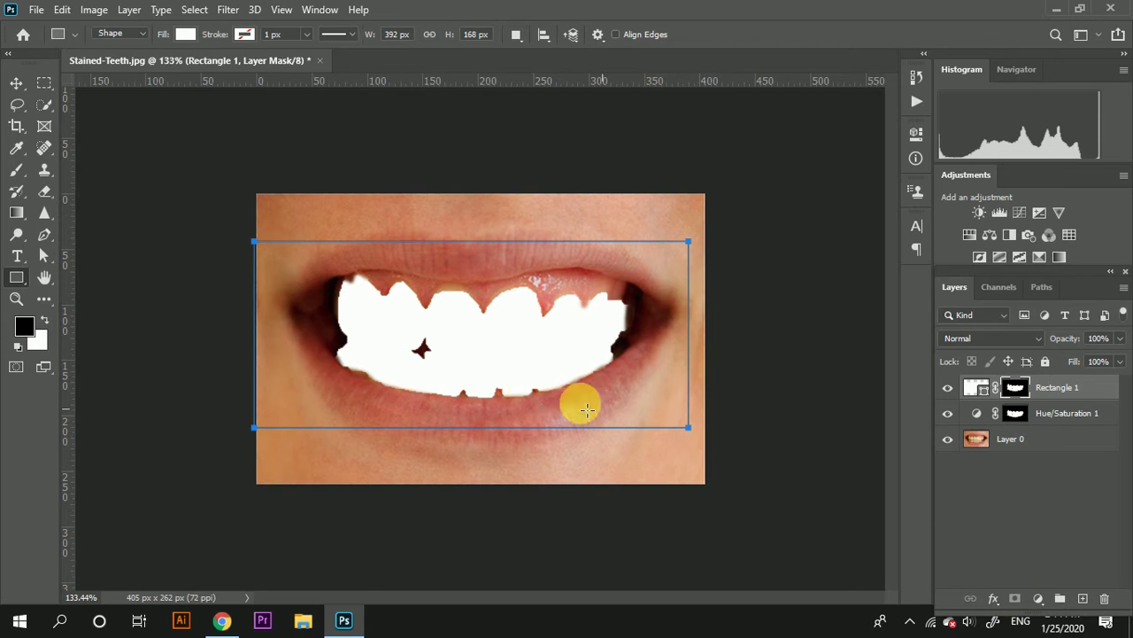
pyautogui.scroll(1, 451, 358)
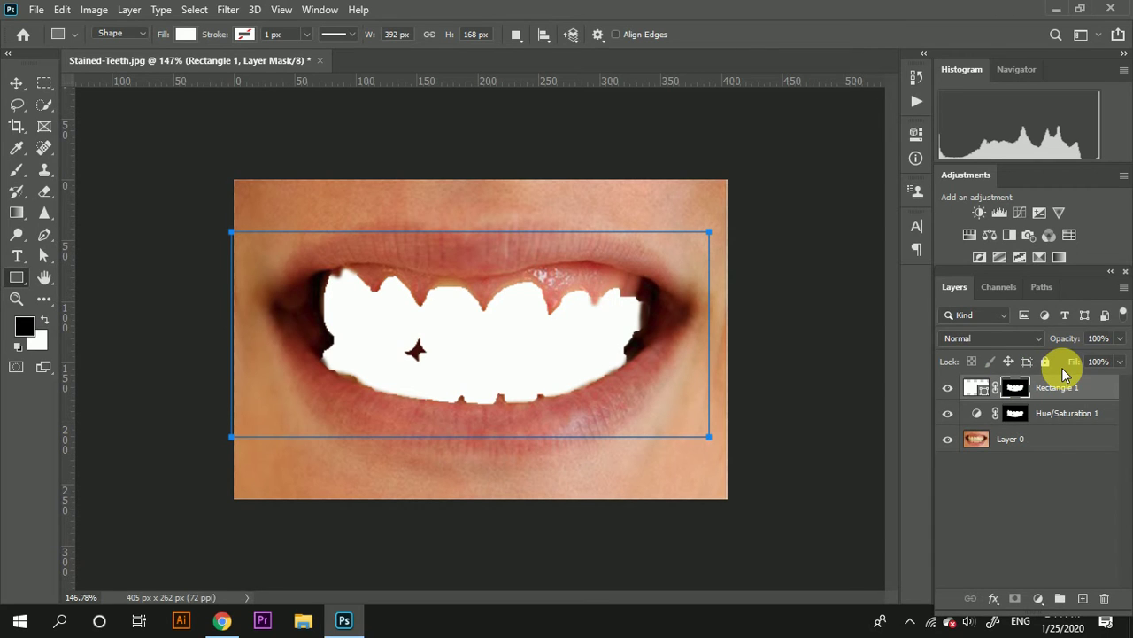
pyautogui.hotkey('ctrl', 'Return')
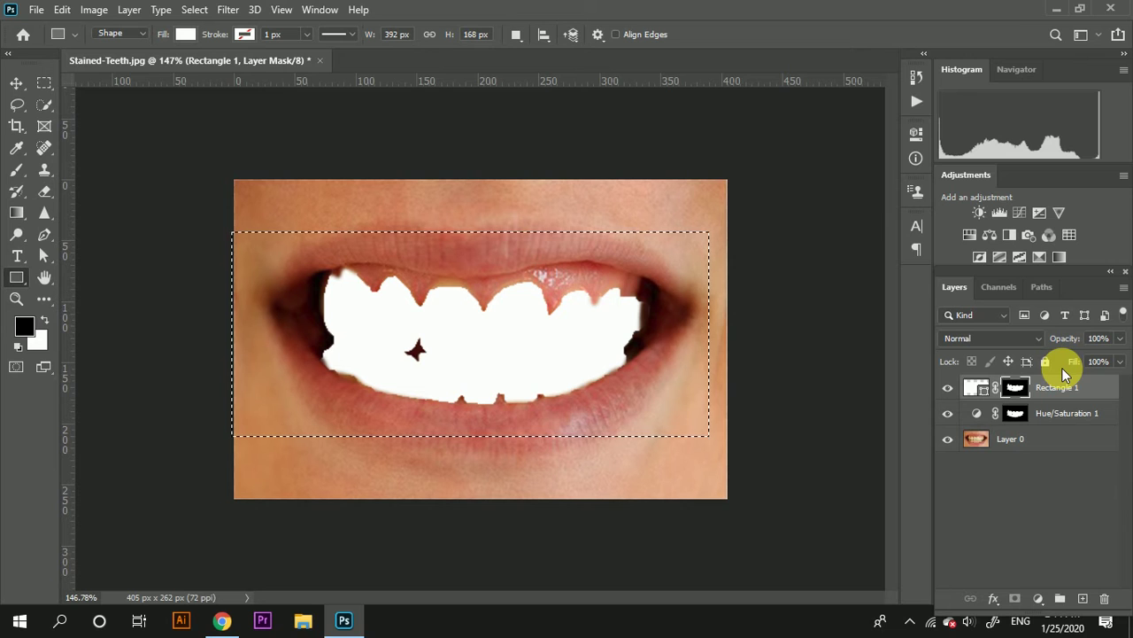
pyautogui.hotkey('ctrl', 'd')
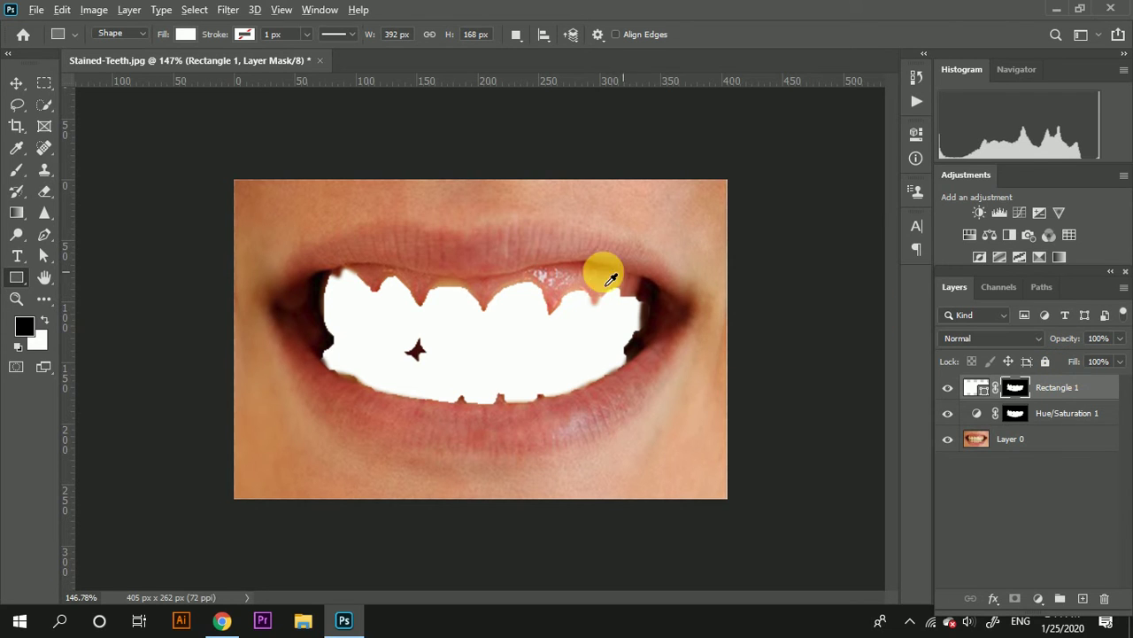
pyautogui.scroll(-3, 463, 304)
pyautogui.scroll(5, 469, 324)
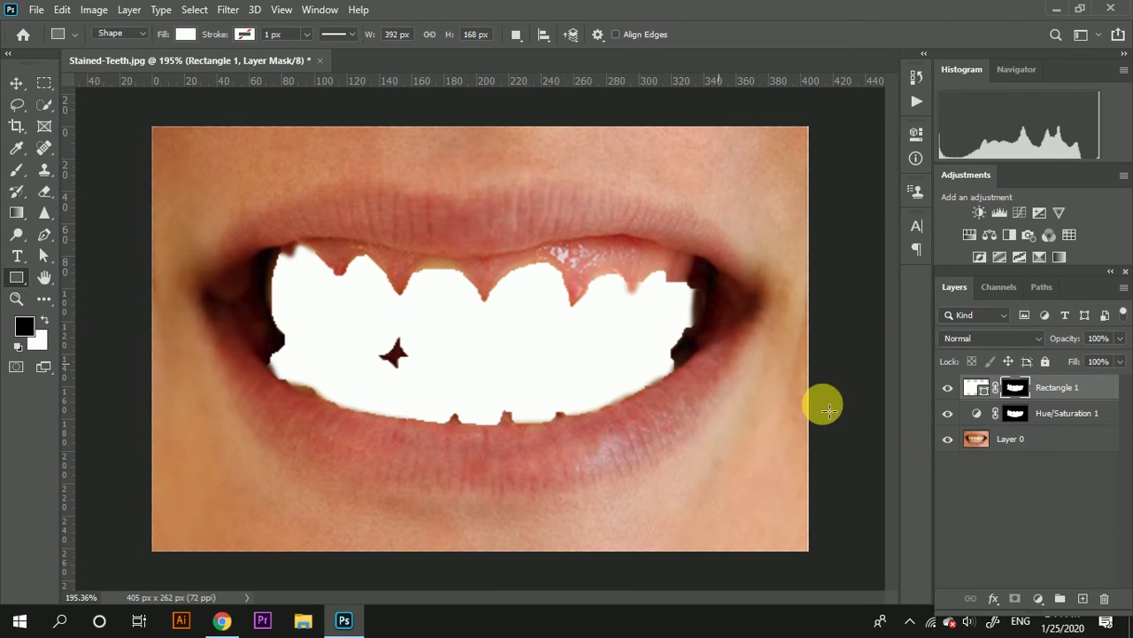
# Step: Set Rectangle 1 to Soft Light blend mode at 58% opacity
pyautogui.click(1036, 337)
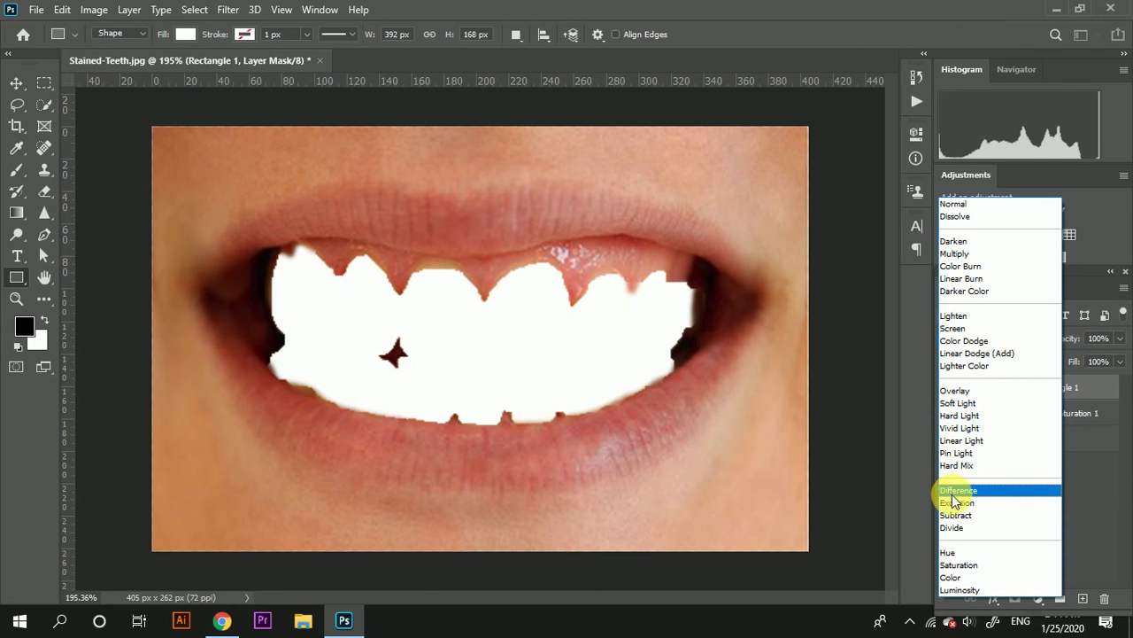
pyautogui.click(962, 405)
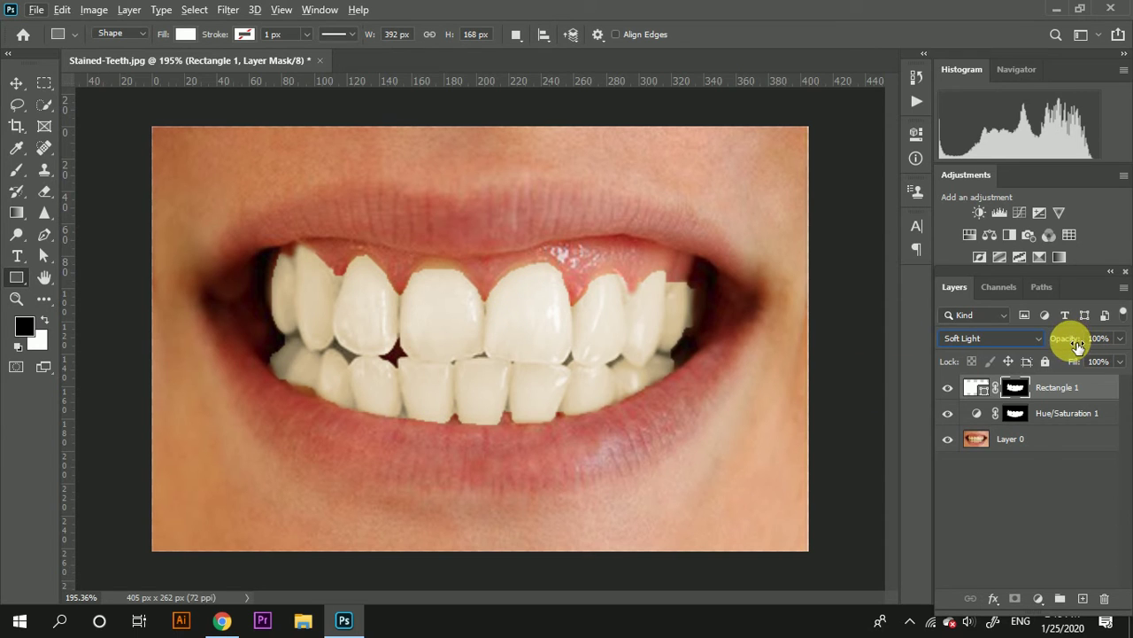
pyautogui.moveTo(1080, 344)
pyautogui.mouseDown()
pyautogui.moveTo(1030, 347)
pyautogui.moveTo(1048, 354)
pyautogui.mouseUp()
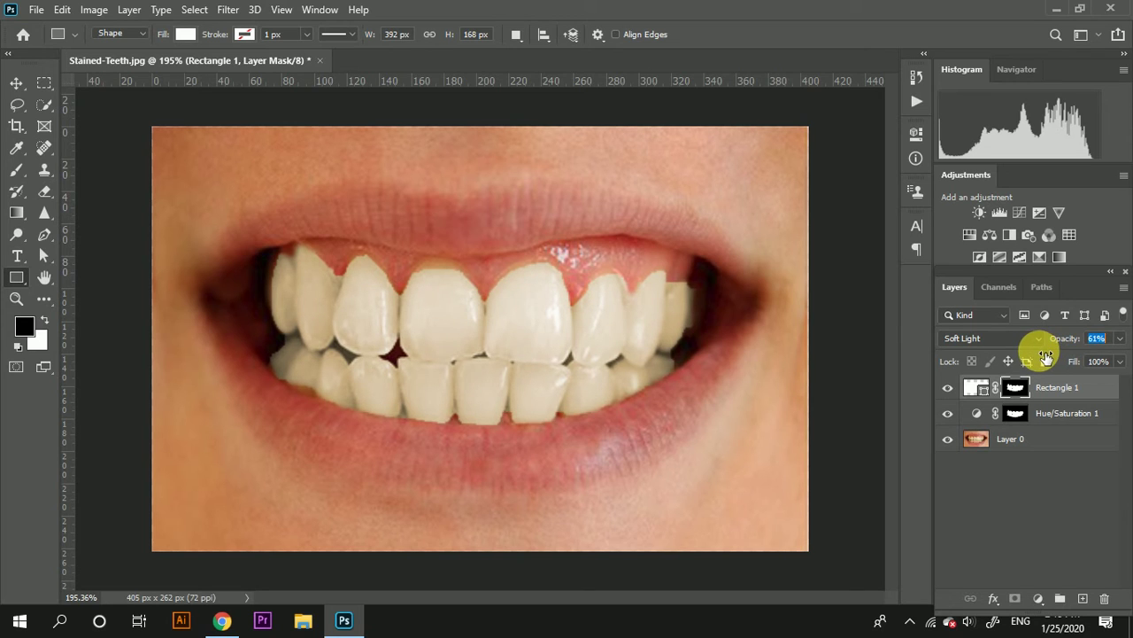
pyautogui.write('58')
pyautogui.press('Return')
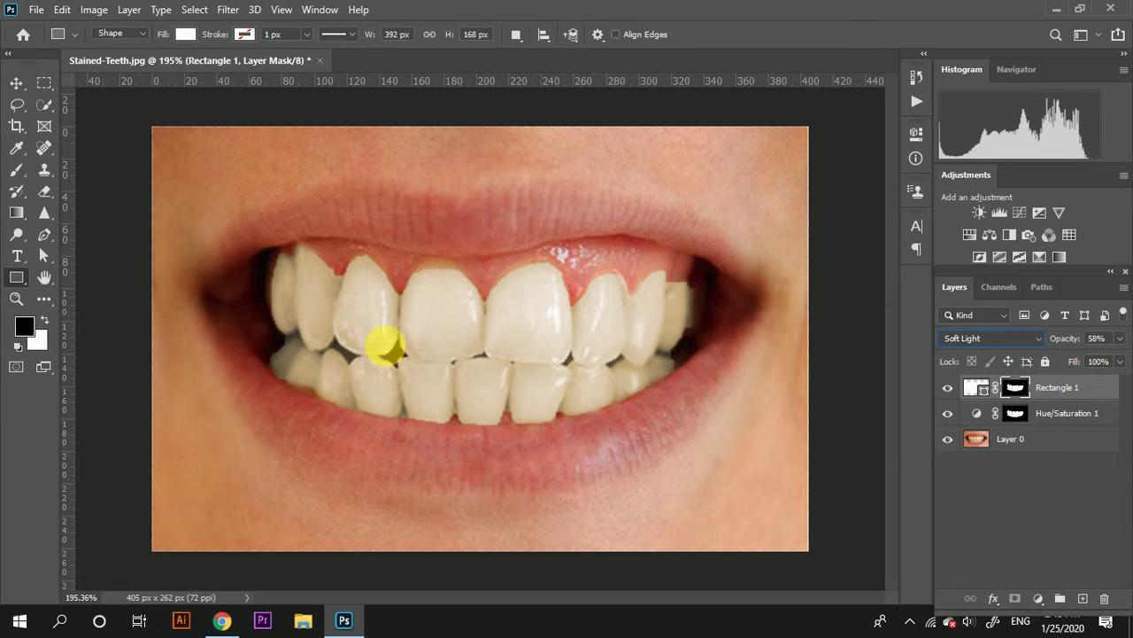
pyautogui.click(947, 439)
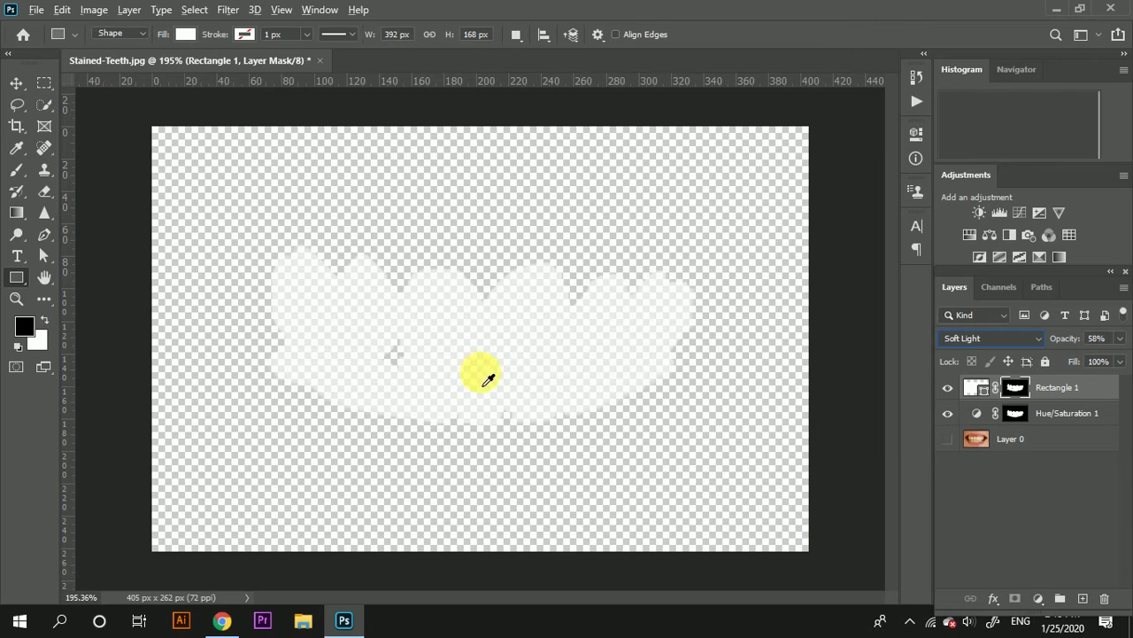
pyautogui.click(946, 439)
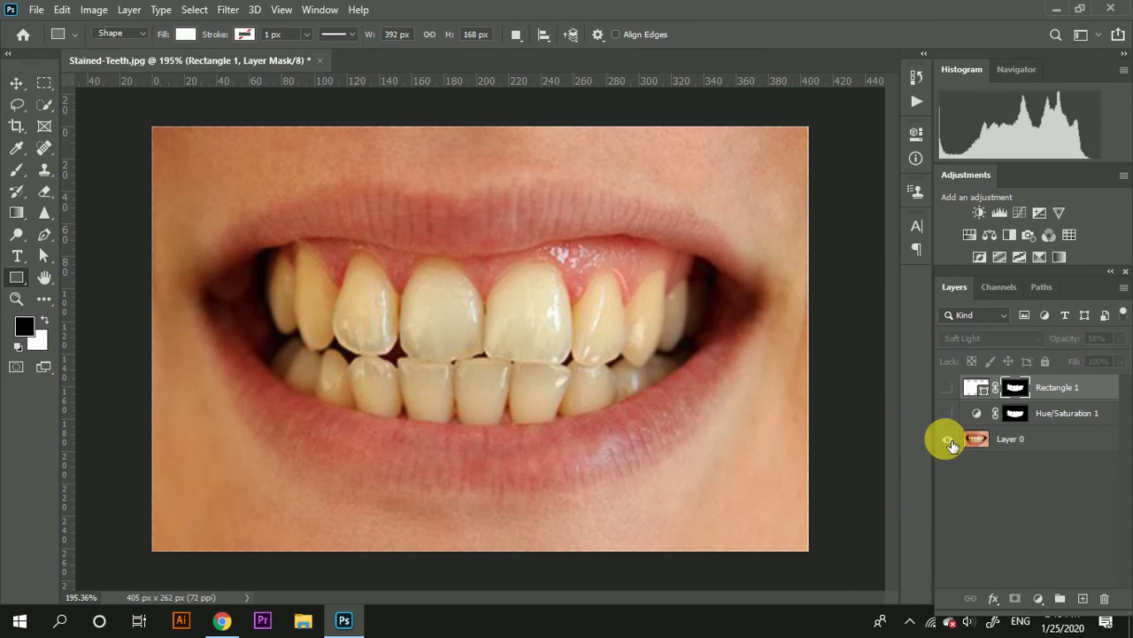
pyautogui.keyDown('alt'); pyautogui.click(948, 439); pyautogui.keyUp('alt')
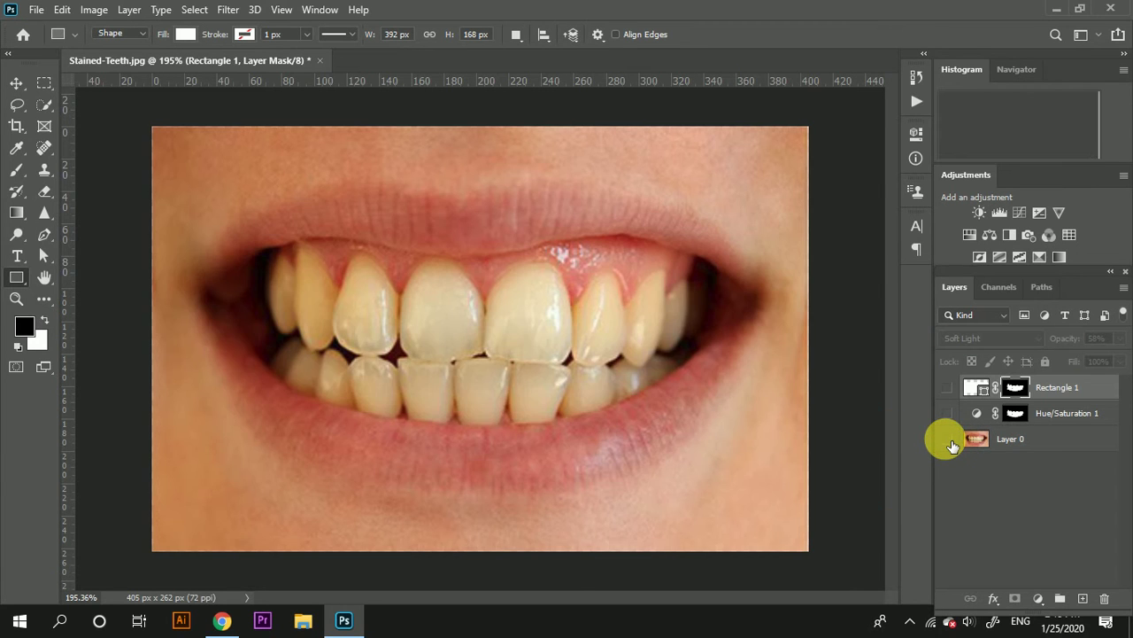
pyautogui.click(947, 439)
pyautogui.click(948, 439)
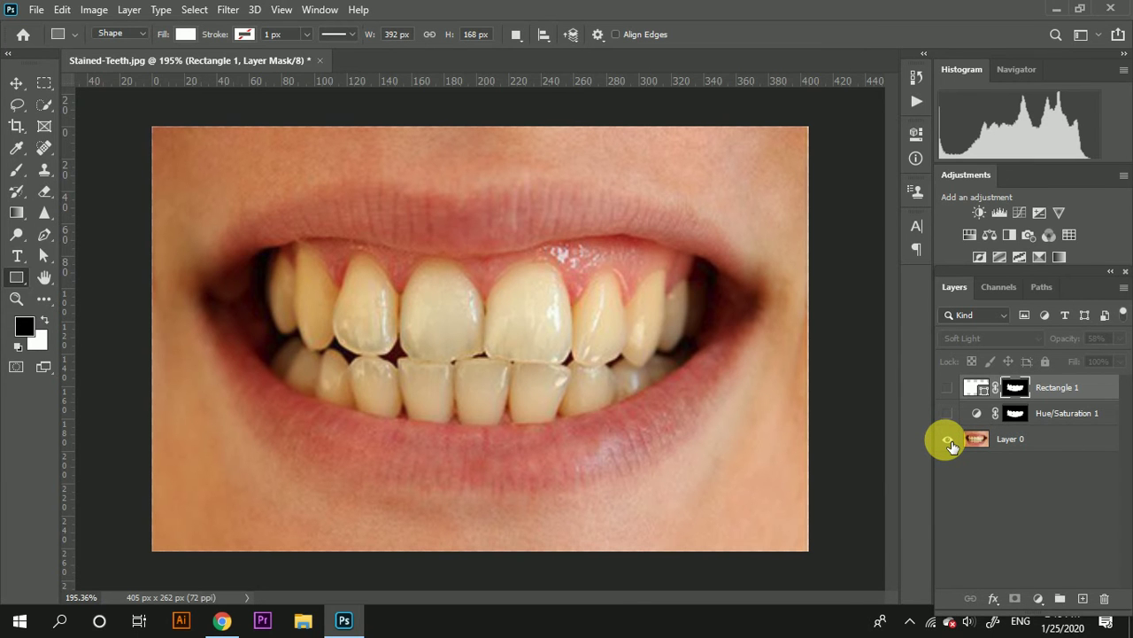
pyautogui.click(947, 413)
pyautogui.click(947, 387)
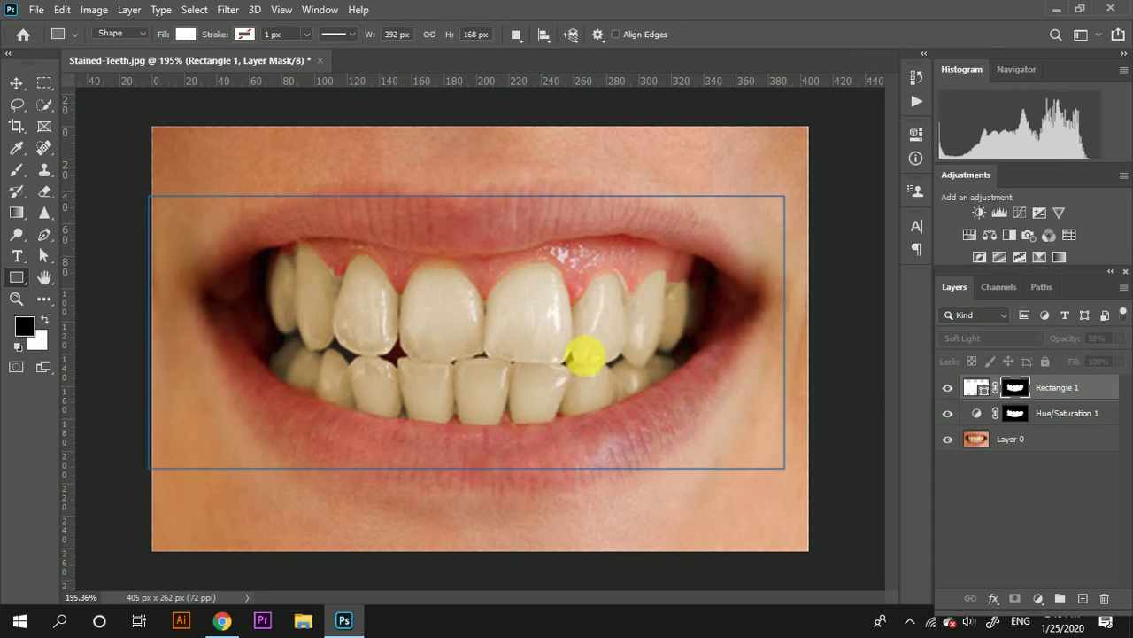
pyautogui.scroll(-2, 560, 366)
pyautogui.scroll(-2, 443, 343)
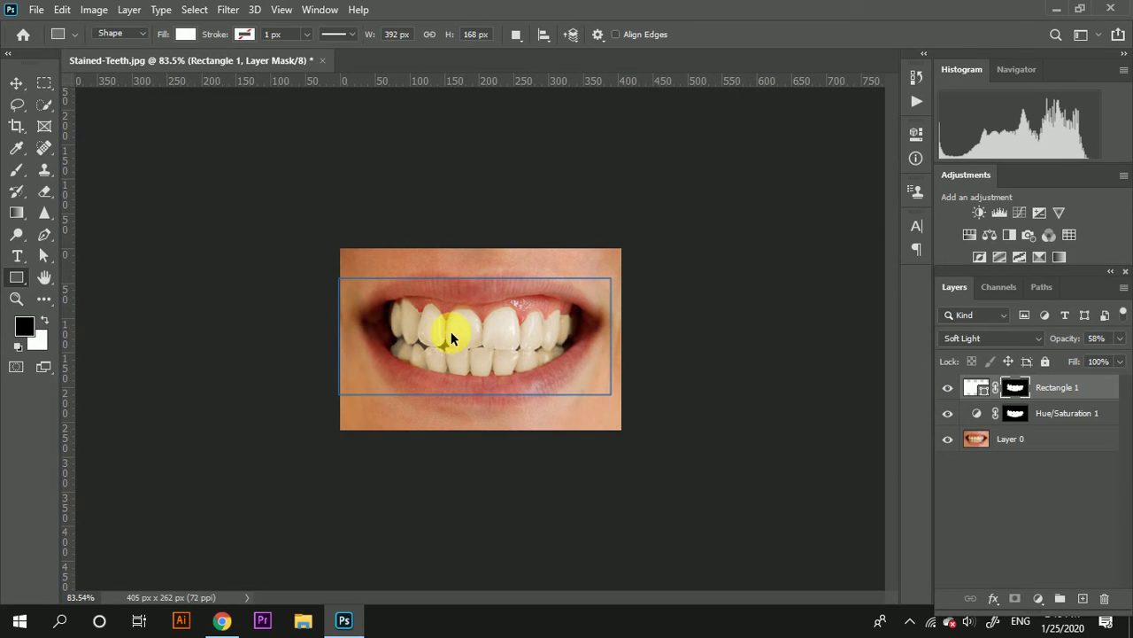
# Step: Zoom in on the teeth to inspect the mask edges and pick the Quick Selection tool
pyautogui.scroll(2, 450, 332)
pyautogui.scroll(1, 468, 324)
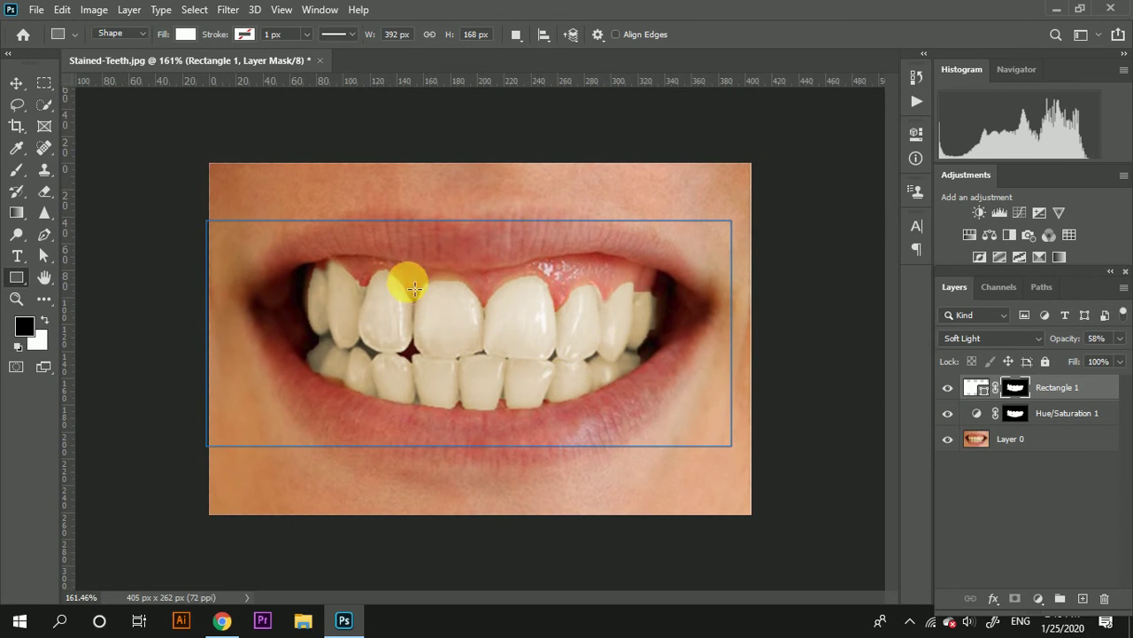
pyautogui.scroll(1, 414, 287)
pyautogui.scroll(1, 425, 298)
pyautogui.scroll(-1, 443, 306)
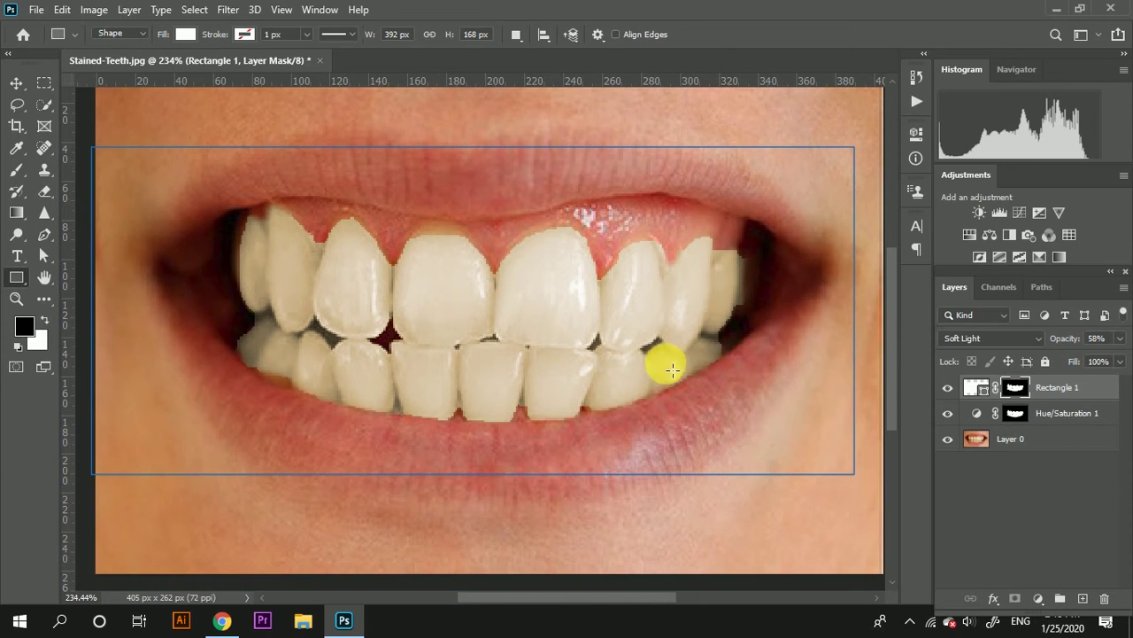
pyautogui.scroll(1, 531, 235)
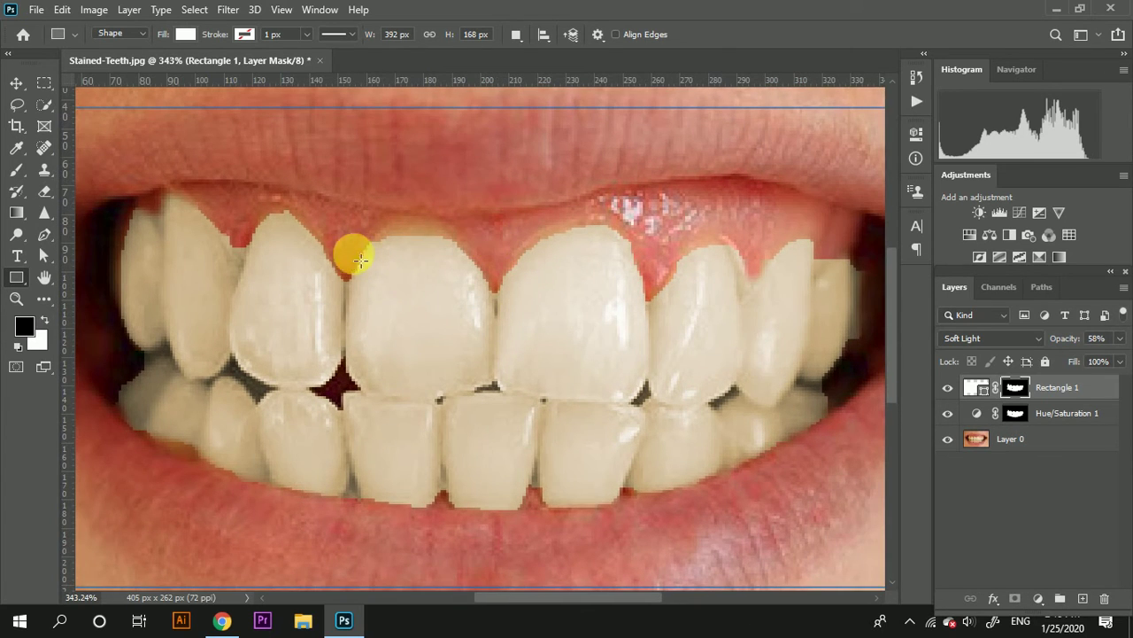
pyautogui.scroll(-1, 597, 247)
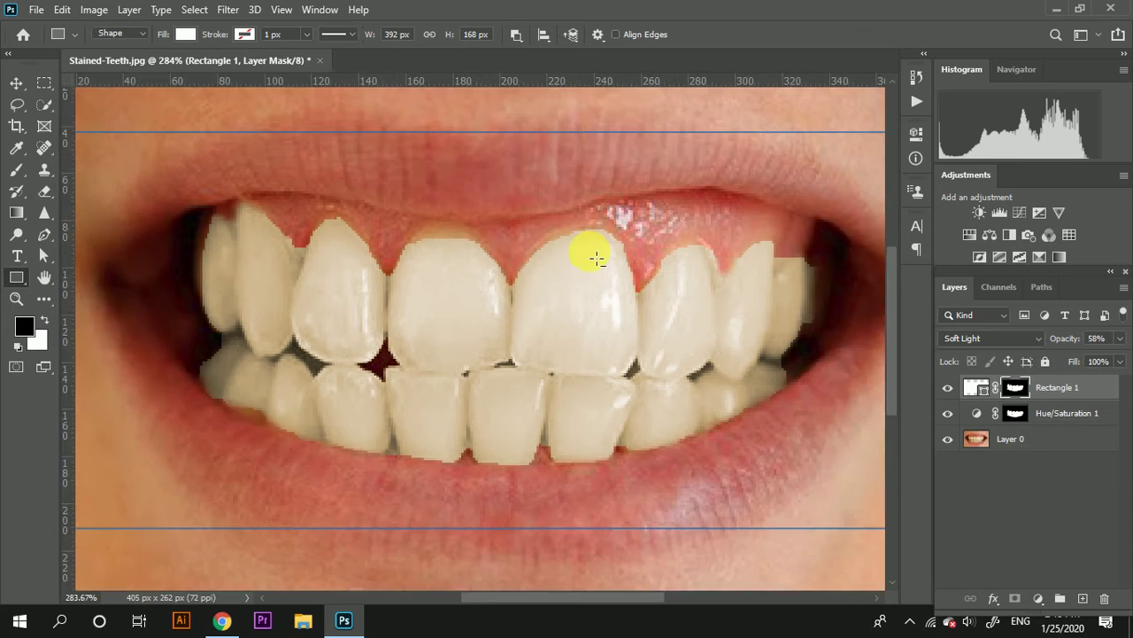
pyautogui.scroll(-1, 532, 392)
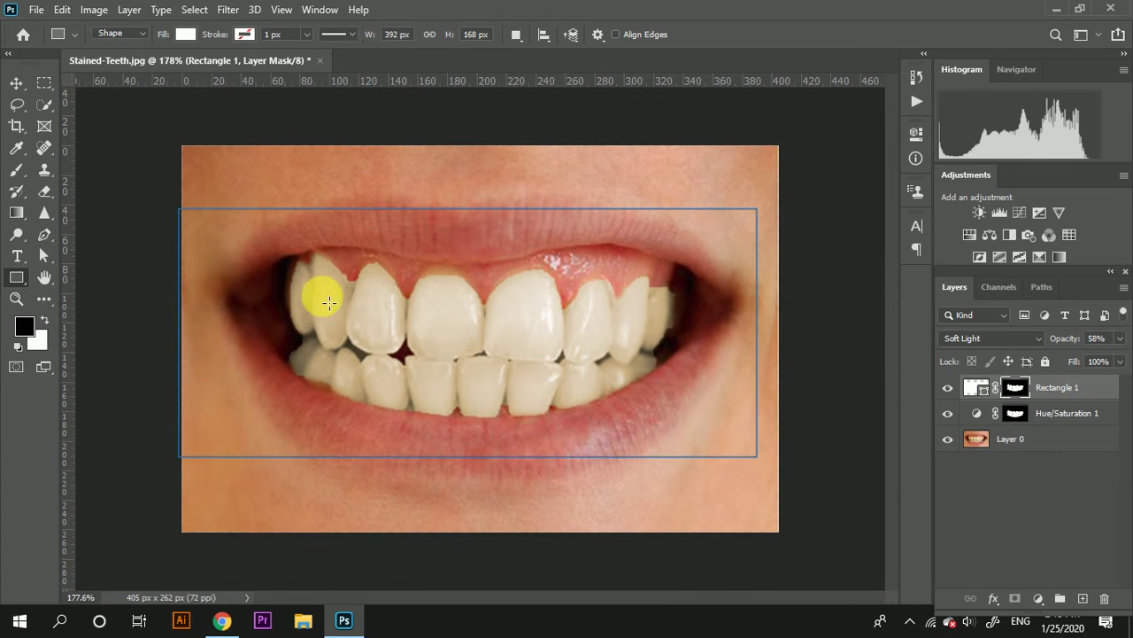
pyautogui.click(51, 103)
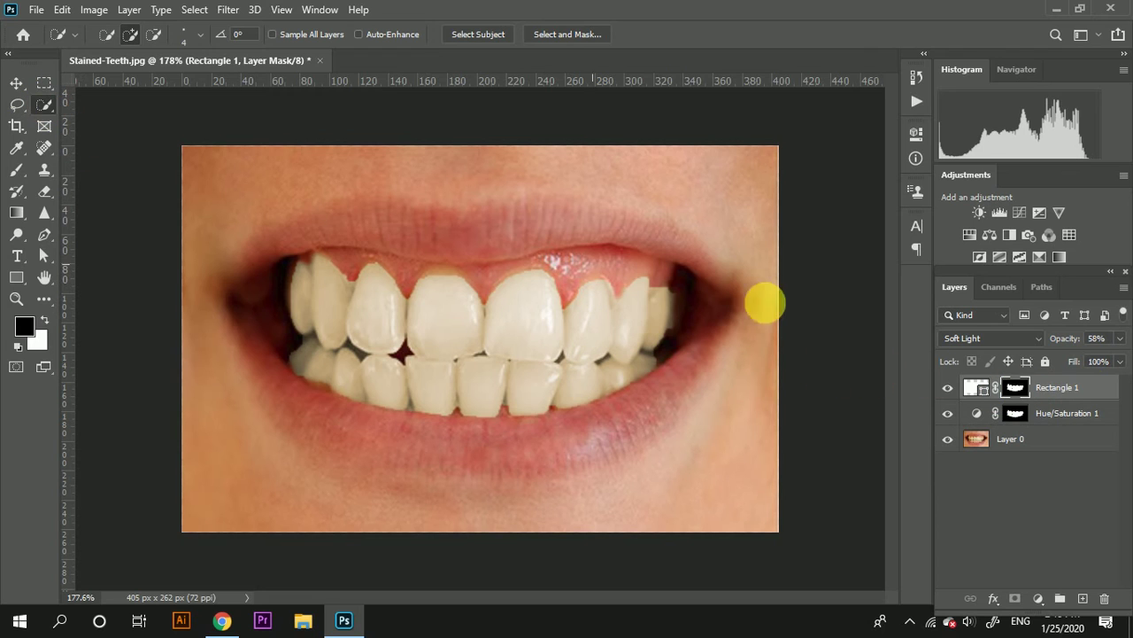
# Step: Load Rectangle 1's mask as a selection and open Select and Mask
pyautogui.moveTo(1043, 401); pyautogui.dragTo(1024, 393)
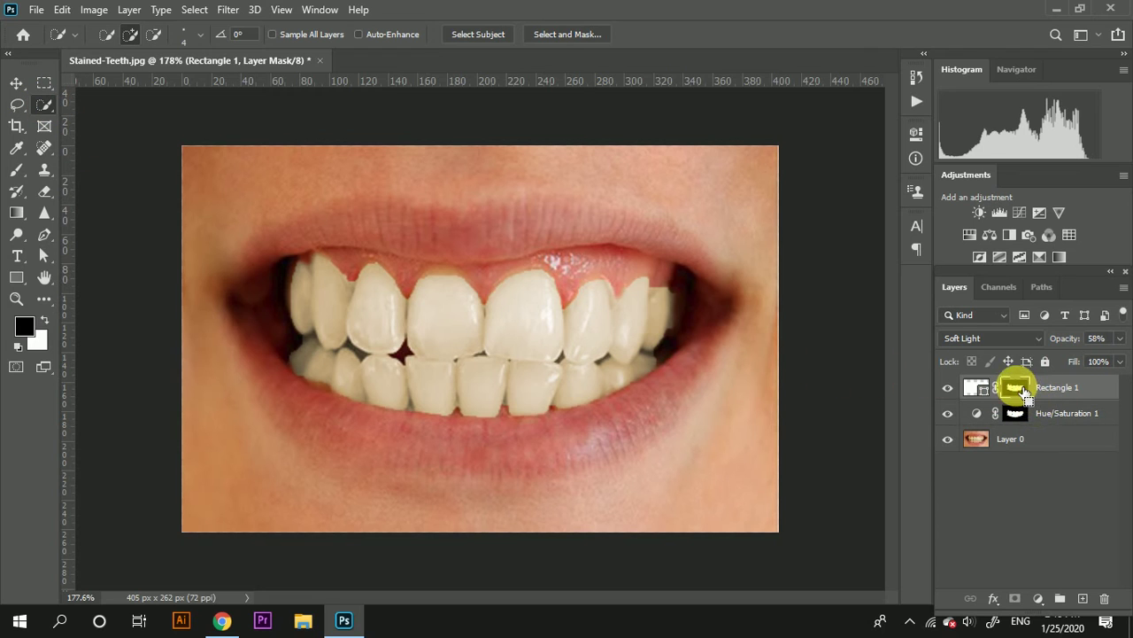
pyautogui.keyDown('ctrl'); pyautogui.click(1020, 391); pyautogui.keyUp('ctrl')
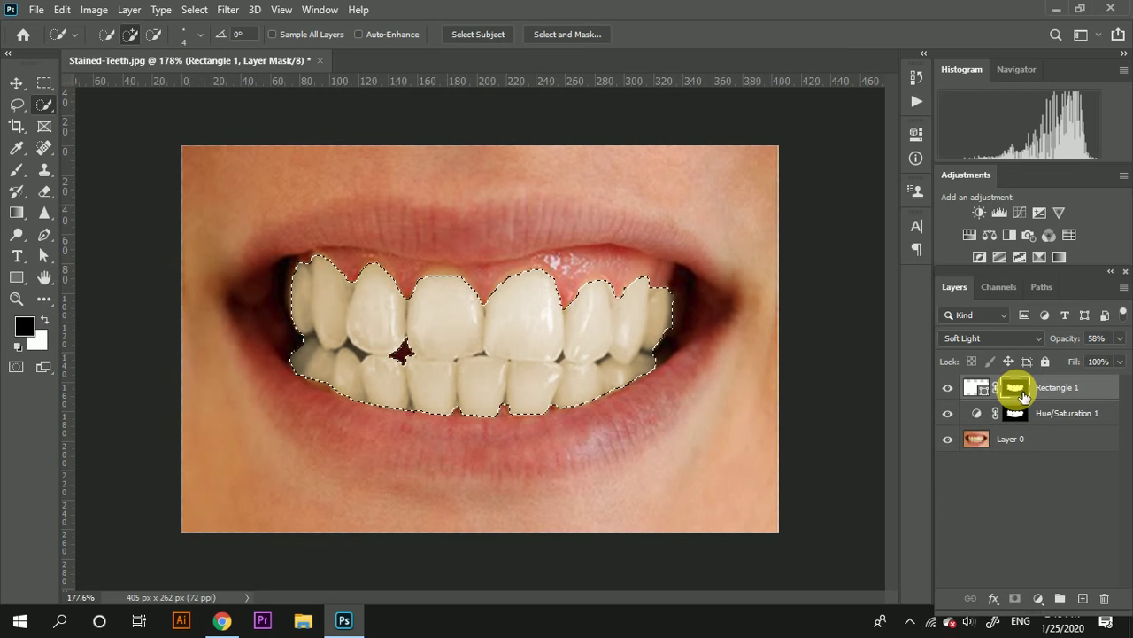
pyautogui.click(569, 31)
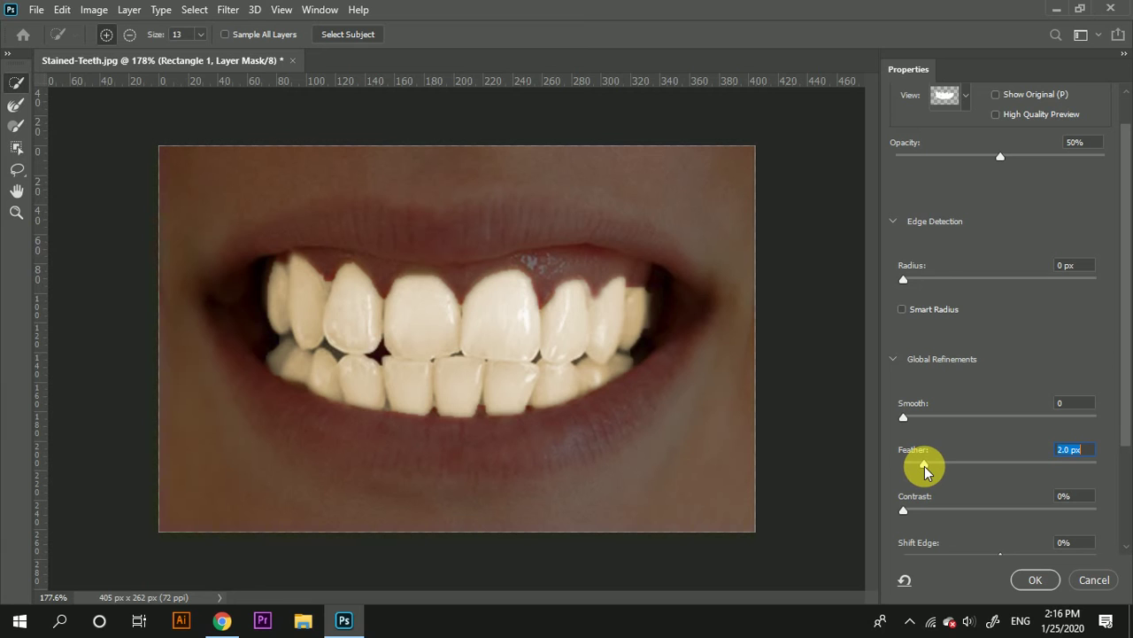
# Step: Apply the 2 px feather, deselect, and zoom in to inspect the whitened teeth
pyautogui.click(1038, 580)
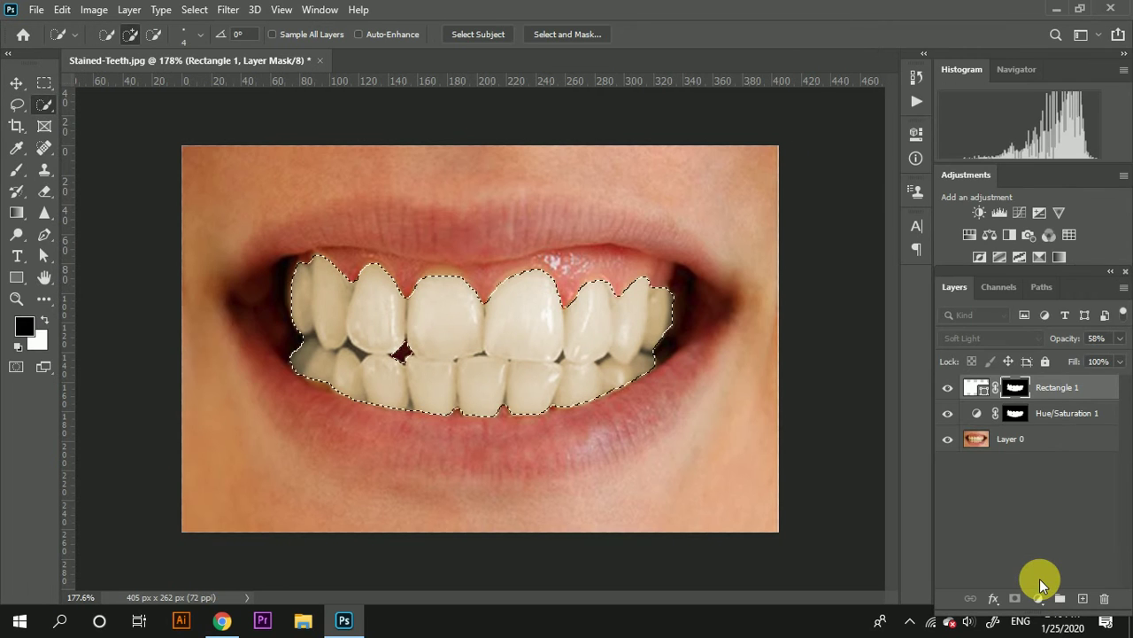
pyautogui.scroll(2, 708, 354)
pyautogui.scroll(1, 678, 341)
pyautogui.hotkey('ctrl', 'd')
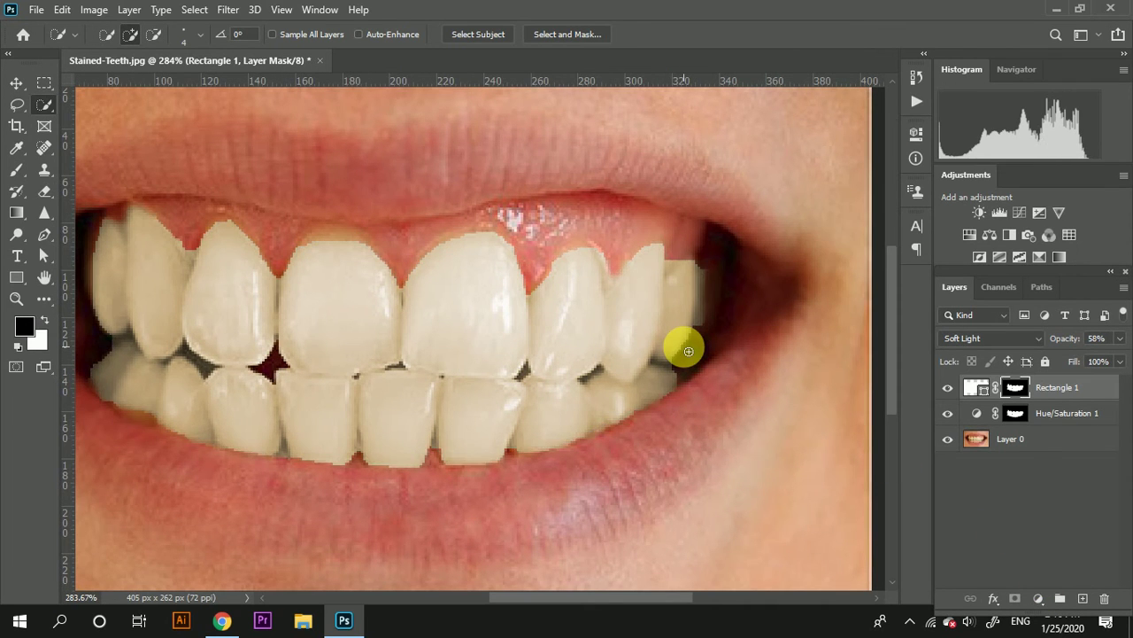
pyautogui.scroll(-2, 551, 245)
pyautogui.scroll(1, 384, 296)
pyautogui.scroll(1, 385, 295)
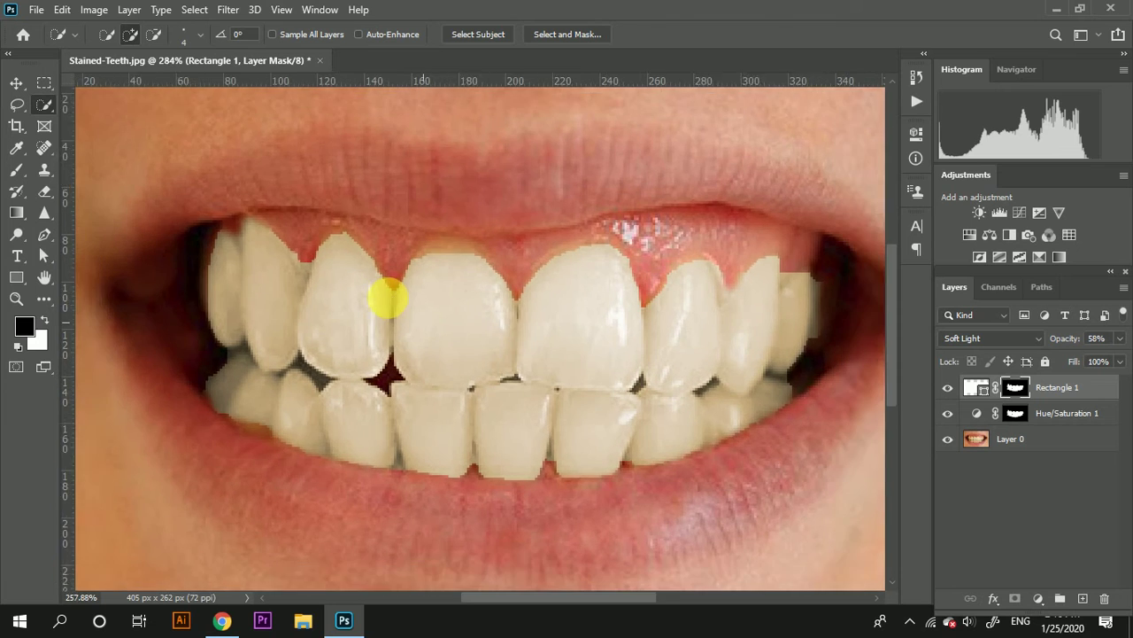
pyautogui.scroll(-1, 384, 295)
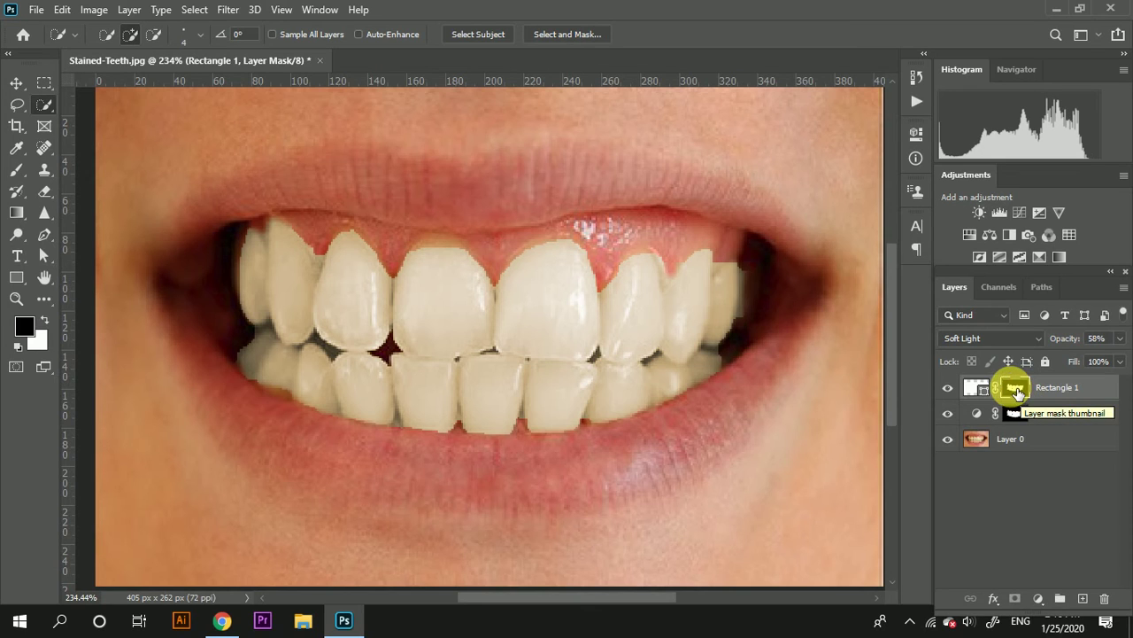
# Step: Pick the Soft Round brush from General Brushes, 8 px with 0% hardness
pyautogui.click(19, 173)
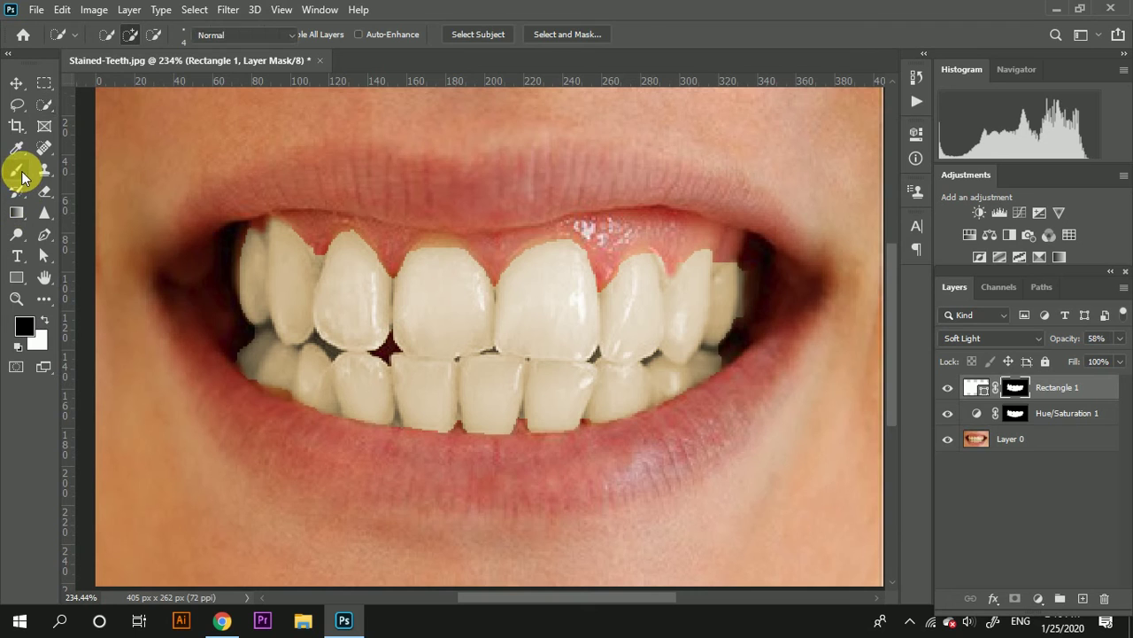
pyautogui.click(125, 36)
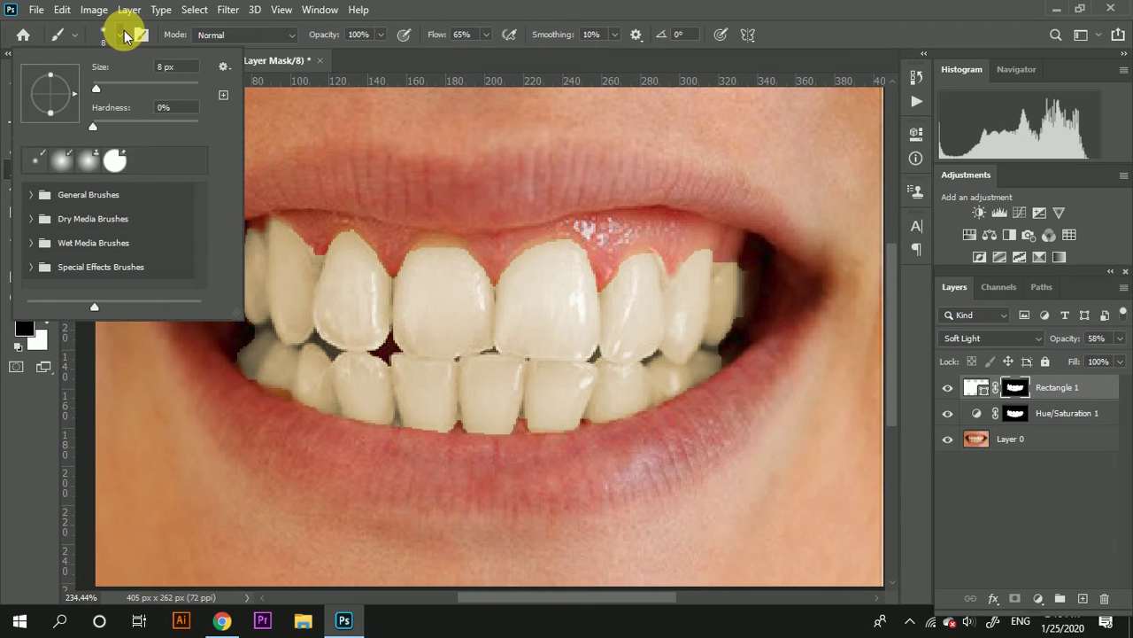
pyautogui.click(83, 200)
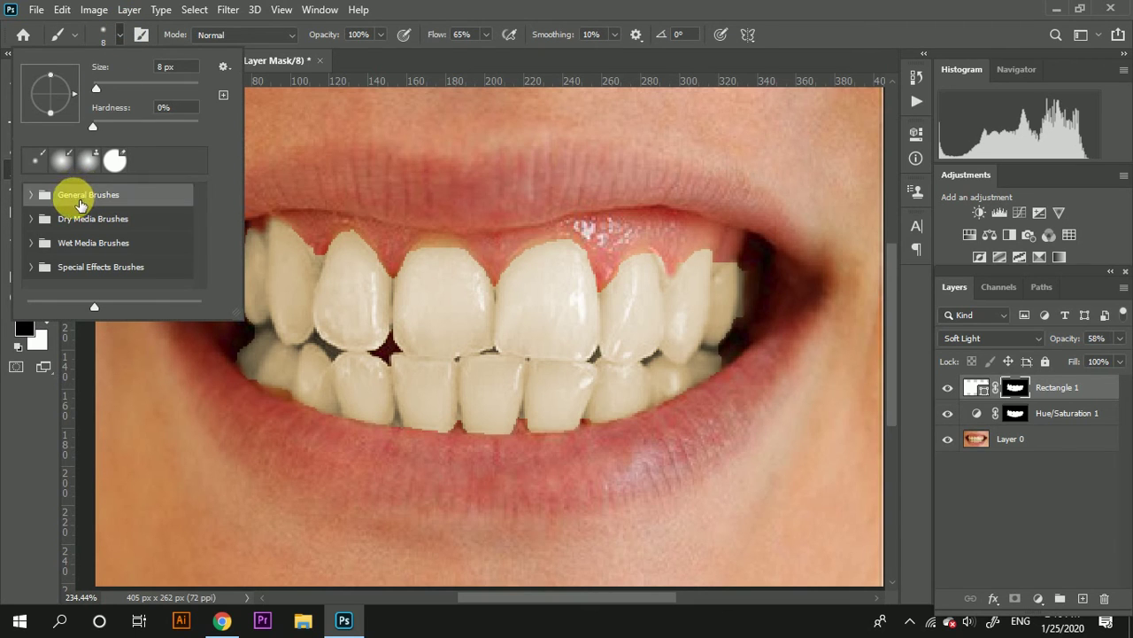
pyautogui.click(31, 196)
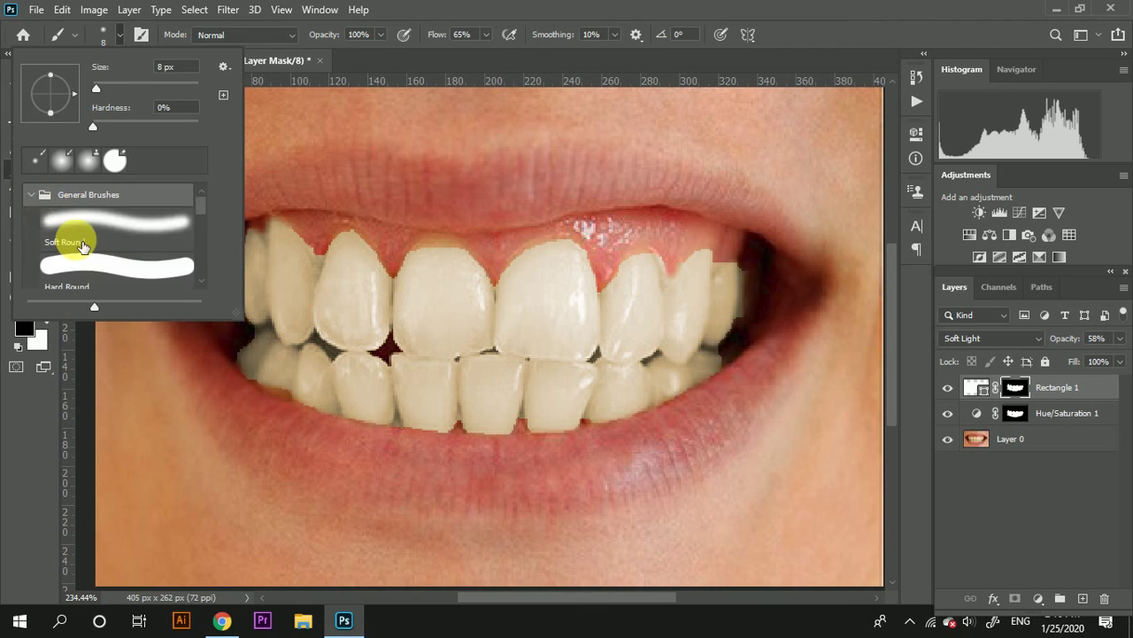
pyautogui.click(98, 231)
pyautogui.click(531, 7)
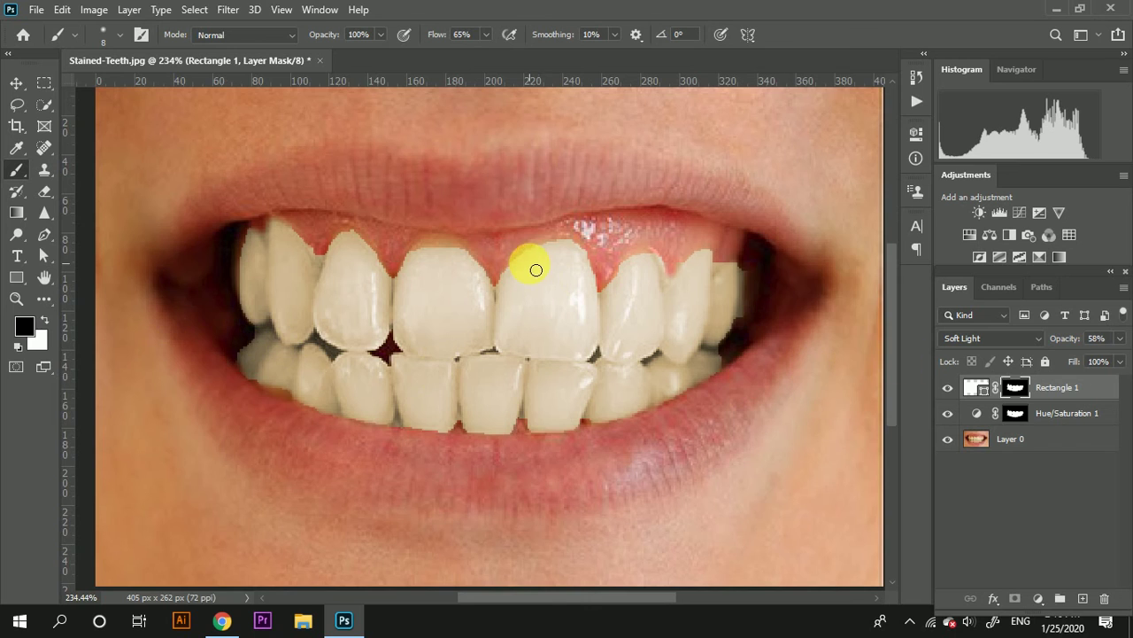
pyautogui.scroll(1, 542, 256)
pyautogui.scroll(1, 567, 279)
pyautogui.scroll(1, 567, 301)
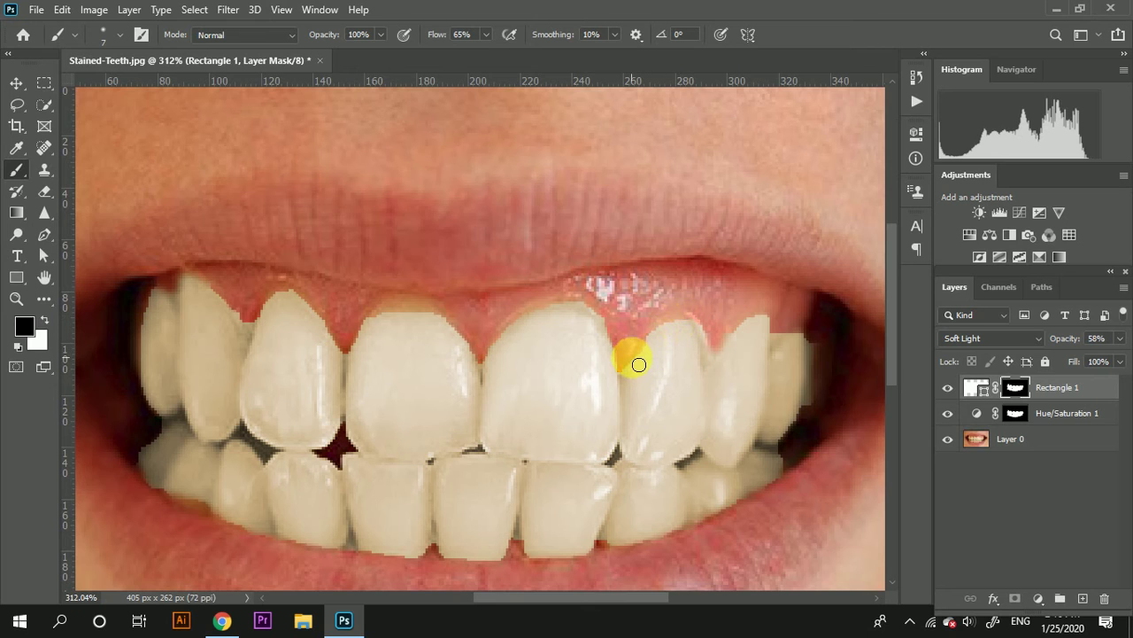
# Step: Paint black on Rectangle 1's mask along the upper gums and right tooth edge
pyautogui.moveTo(638, 364)
pyautogui.mouseDown()
pyautogui.moveTo(685, 322)
pyautogui.moveTo(716, 345)
pyautogui.moveTo(742, 330)
pyautogui.moveTo(824, 337)
pyautogui.mouseUp()
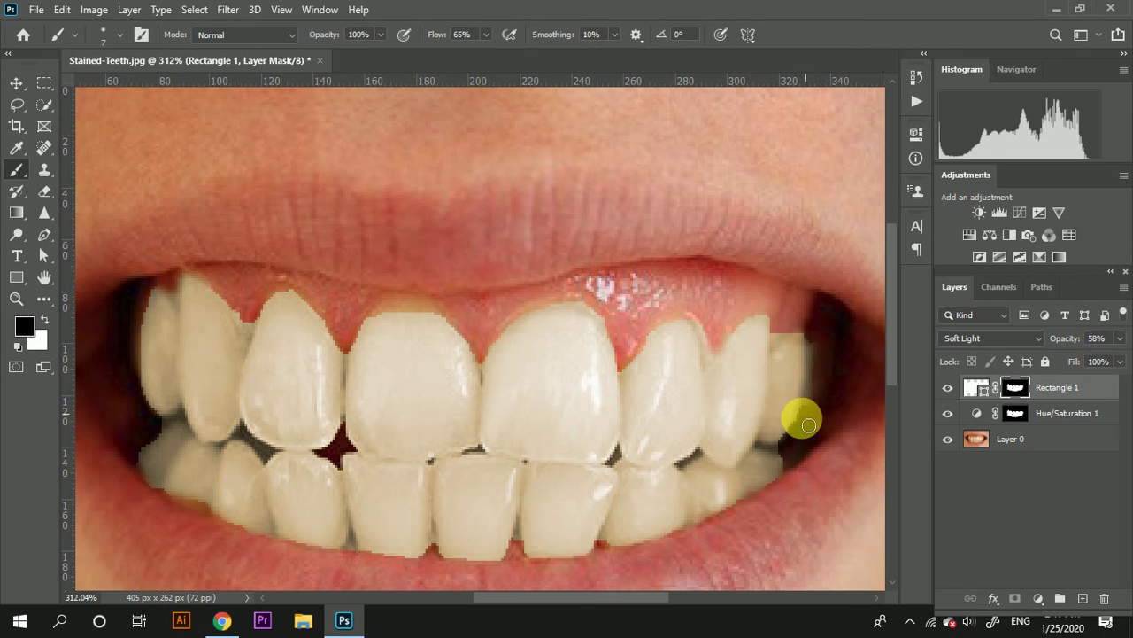
pyautogui.moveTo(808, 425)
pyautogui.mouseDown()
pyautogui.moveTo(776, 482)
pyautogui.moveTo(708, 530)
pyautogui.moveTo(621, 558)
pyautogui.moveTo(599, 540)
pyautogui.moveTo(546, 565)
pyautogui.moveTo(504, 539)
pyautogui.moveTo(478, 554)
pyautogui.moveTo(404, 544)
pyautogui.moveTo(575, 476)
pyautogui.moveTo(526, 455)
pyautogui.moveTo(617, 461)
pyautogui.moveTo(475, 448)
pyautogui.moveTo(506, 455)
pyautogui.moveTo(523, 455)
pyautogui.moveTo(317, 397)
pyautogui.moveTo(312, 358)
pyautogui.moveTo(352, 328)
pyautogui.moveTo(324, 313)
pyautogui.moveTo(336, 301)
pyautogui.moveTo(344, 203)
pyautogui.moveTo(364, 192)
pyautogui.moveTo(395, 246)
pyautogui.moveTo(506, 253)
pyautogui.mouseUp()
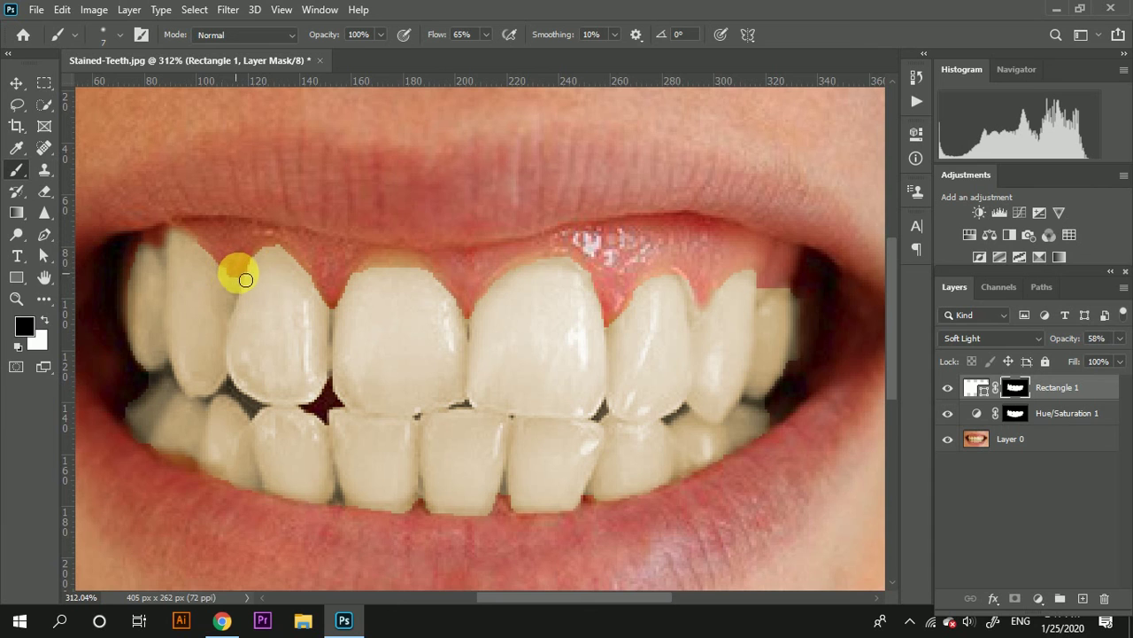
pyautogui.moveTo(245, 280)
pyautogui.mouseDown()
pyautogui.moveTo(266, 246)
pyautogui.moveTo(338, 304)
pyautogui.moveTo(369, 268)
pyautogui.moveTo(438, 286)
pyautogui.moveTo(478, 324)
pyautogui.moveTo(515, 275)
pyautogui.mouseUp()
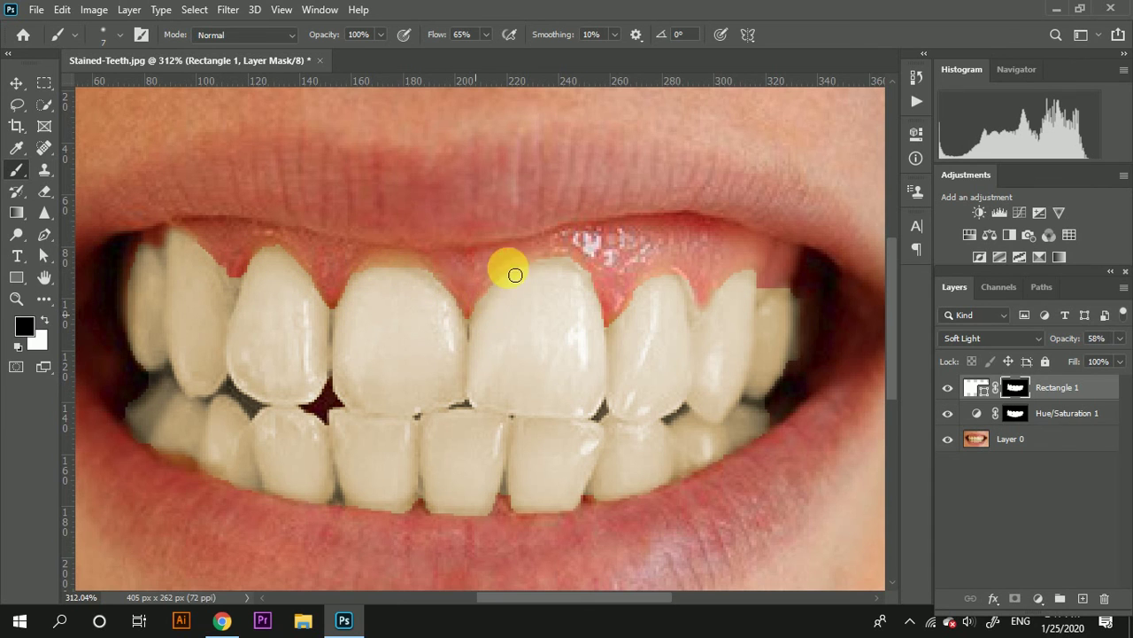
pyautogui.scroll(-2, 670, 304)
pyautogui.scroll(3, 663, 284)
pyautogui.moveTo(607, 253); pyautogui.dragTo(648, 318)
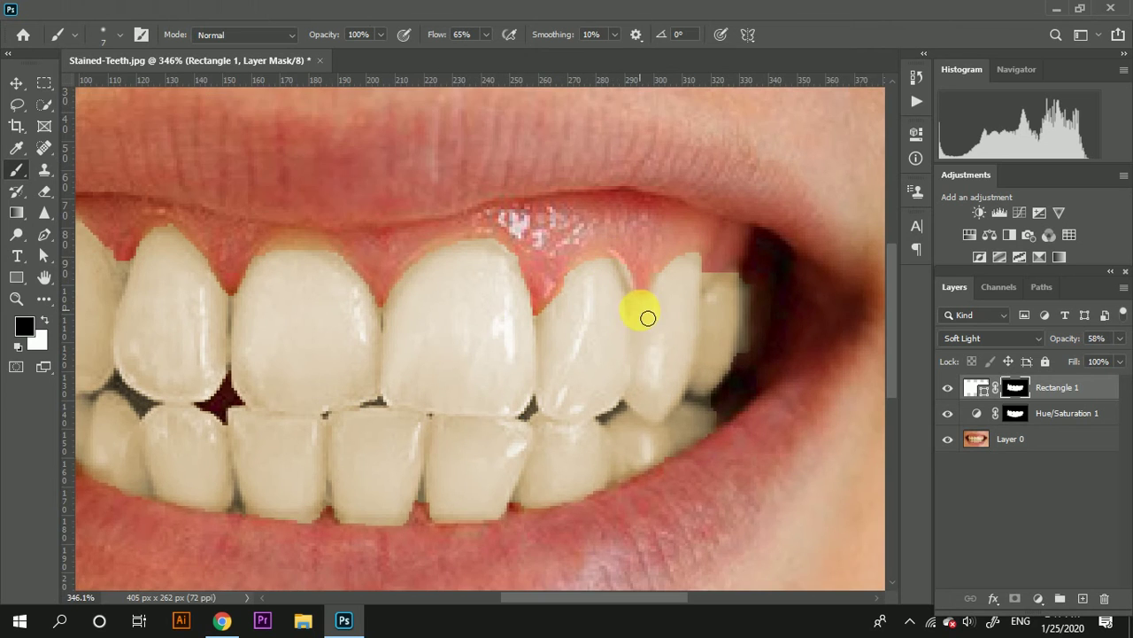
pyautogui.scroll(-2, 648, 318)
pyautogui.scroll(2, 620, 271)
pyautogui.moveTo(620, 271); pyautogui.dragTo(587, 296)
# Step: Lower the mask brush opacity to 71%
pyautogui.scroll(-2, 600, 331)
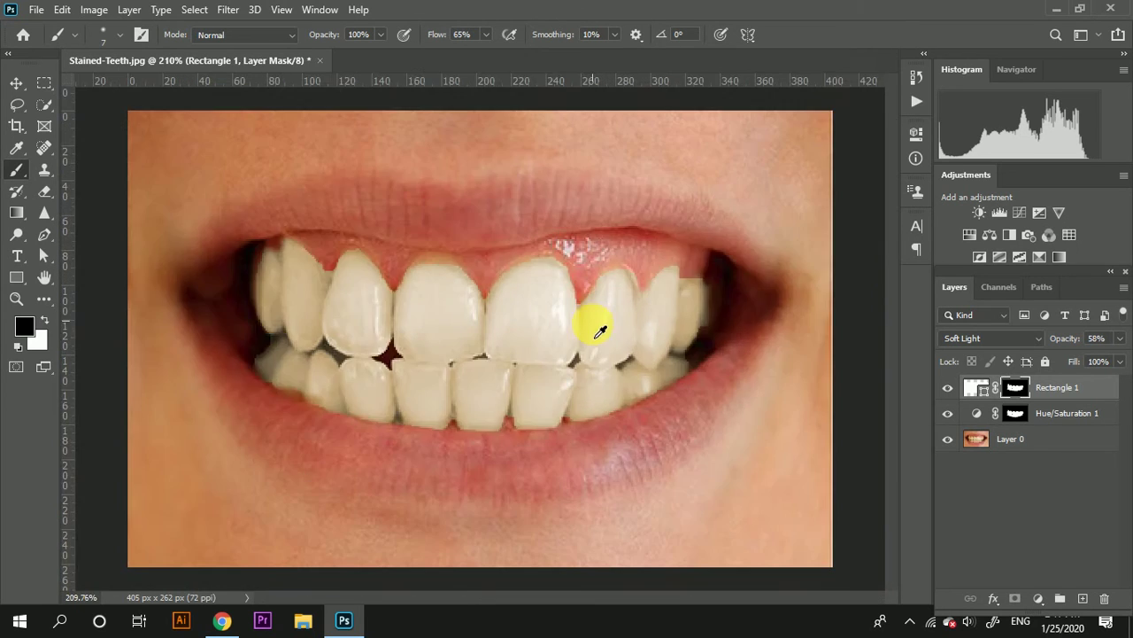
pyautogui.scroll(-2, 601, 332)
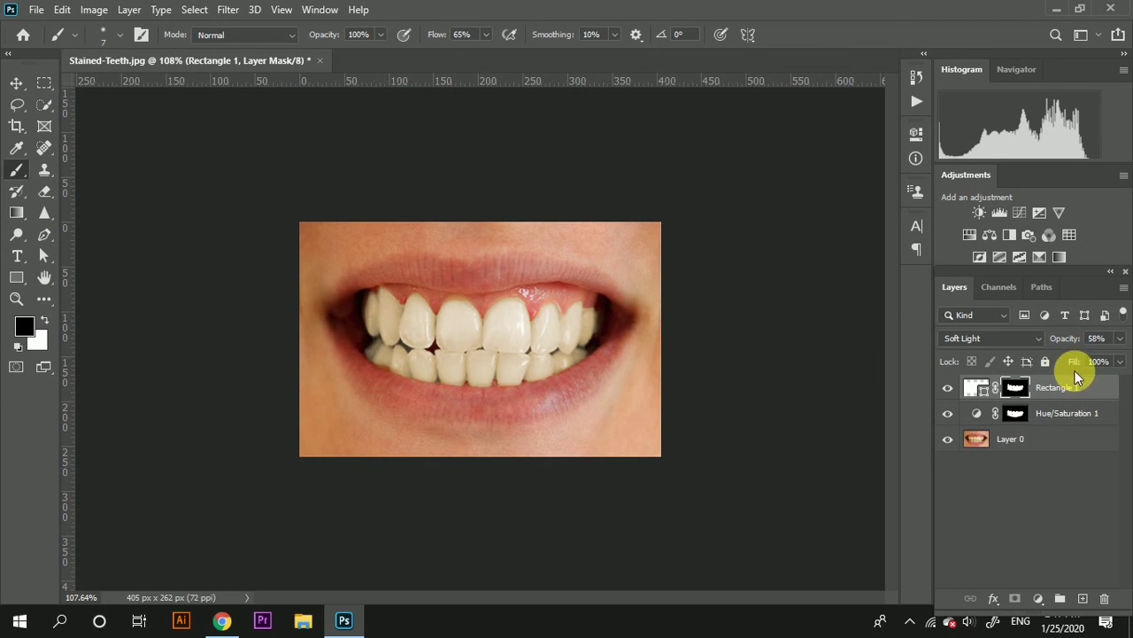
pyautogui.scroll(2, 413, 328)
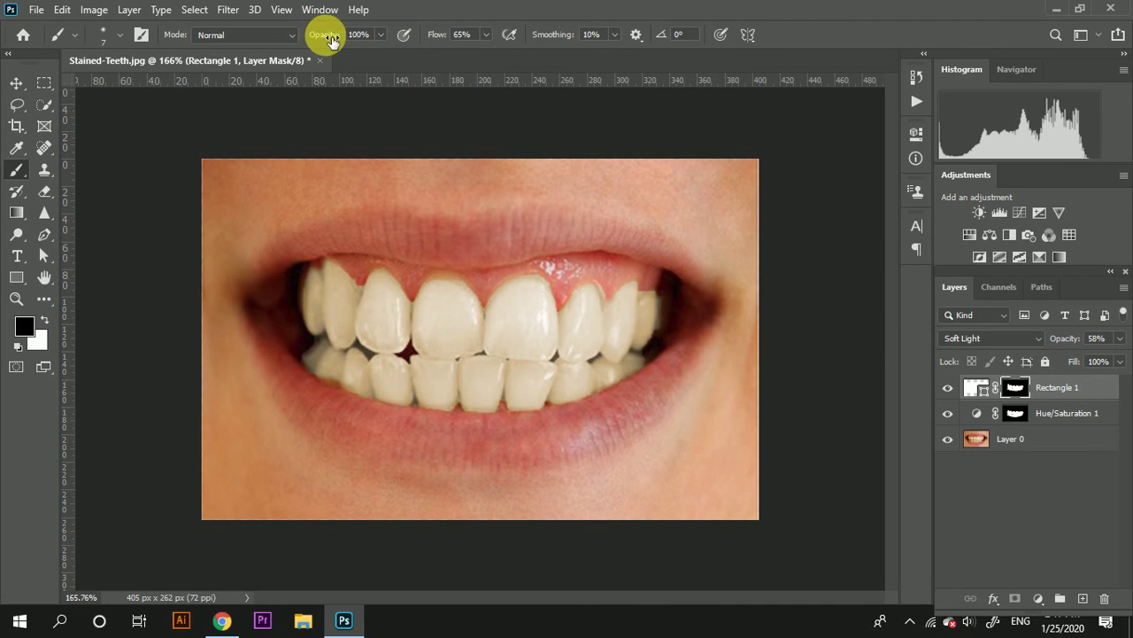
pyautogui.moveTo(332, 41); pyautogui.dragTo(304, 38)
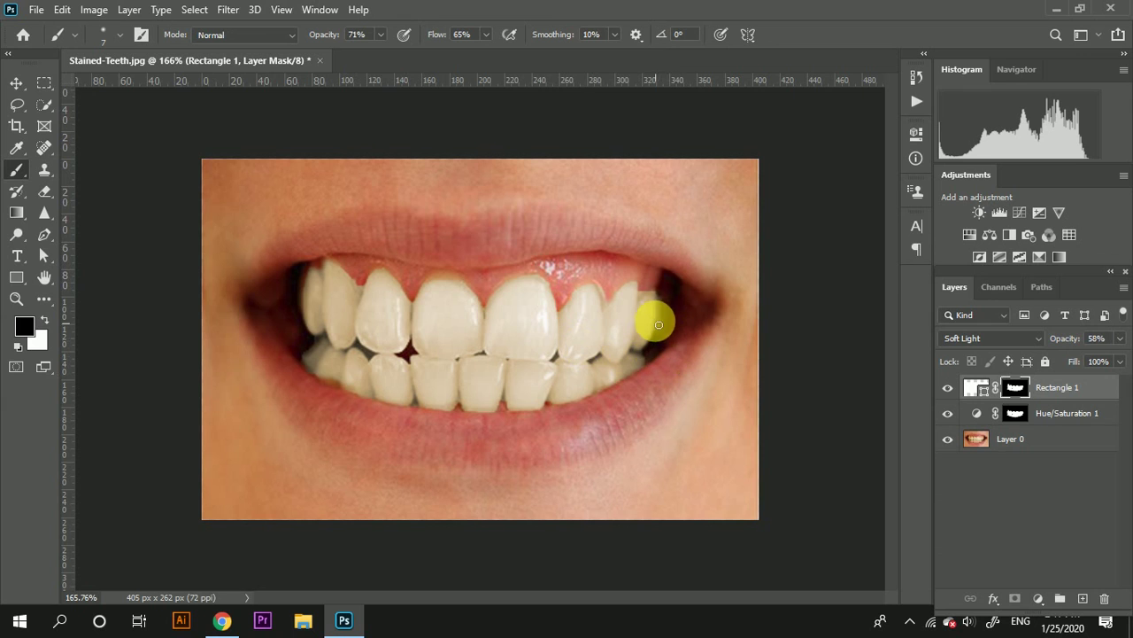
# Step: Resize the brush to 30 px and trim whitening along the right tooth edges
pyautogui.press('[')
pyautogui.moveTo(663, 301); pyautogui.dragTo(680, 309)
pyautogui.press(']')
pyautogui.press(']')
pyautogui.press(']')
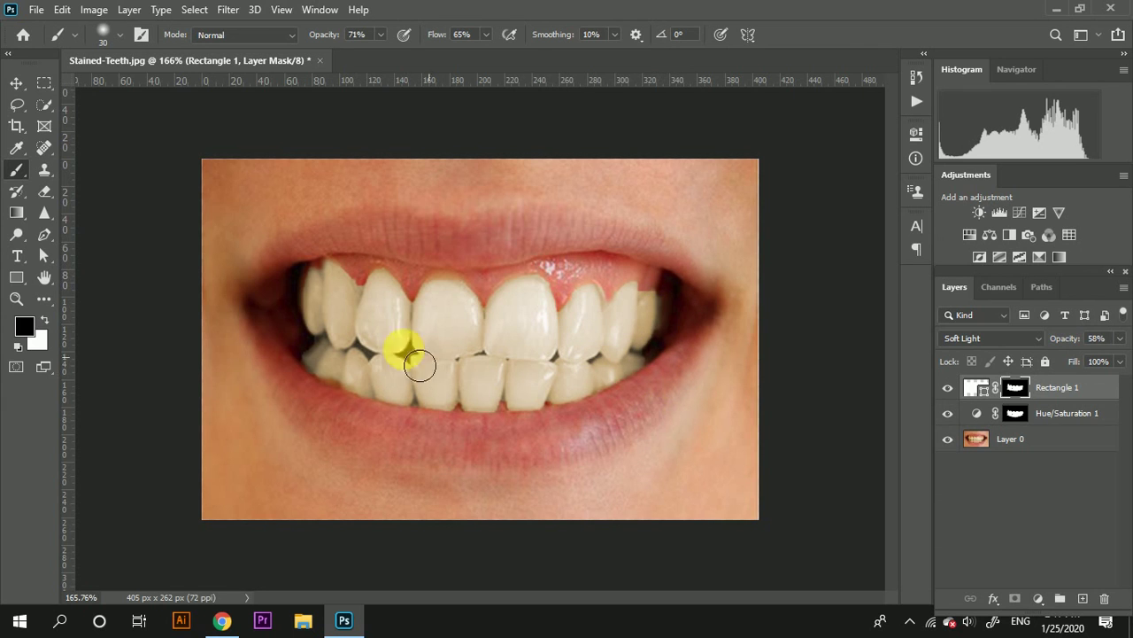
pyautogui.scroll(-3, 372, 412)
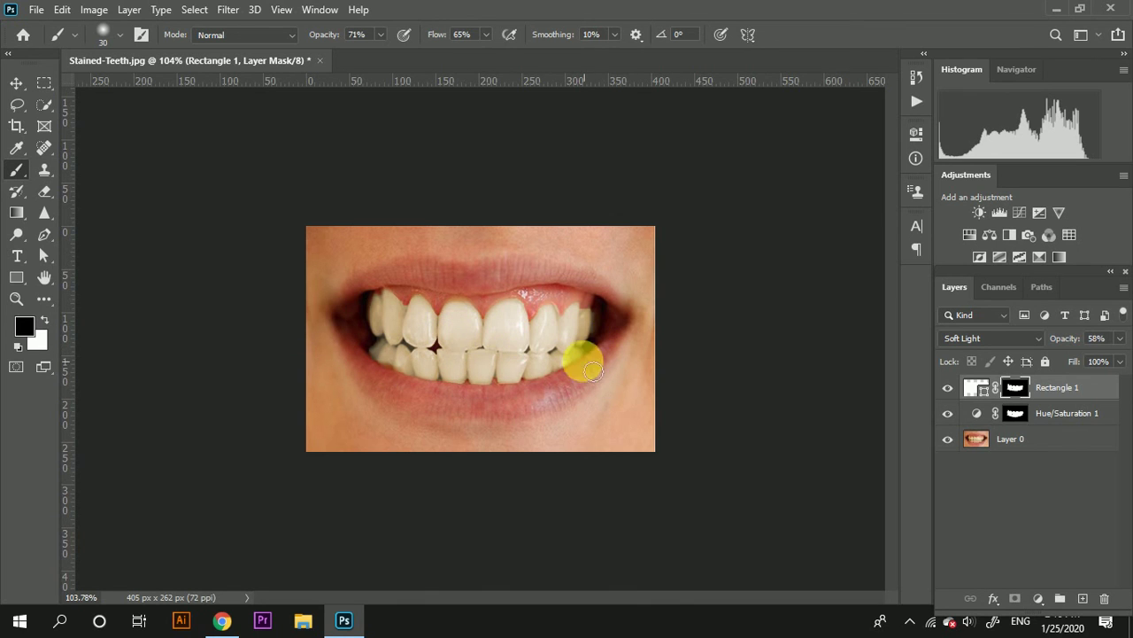
pyautogui.scroll(1, 485, 382)
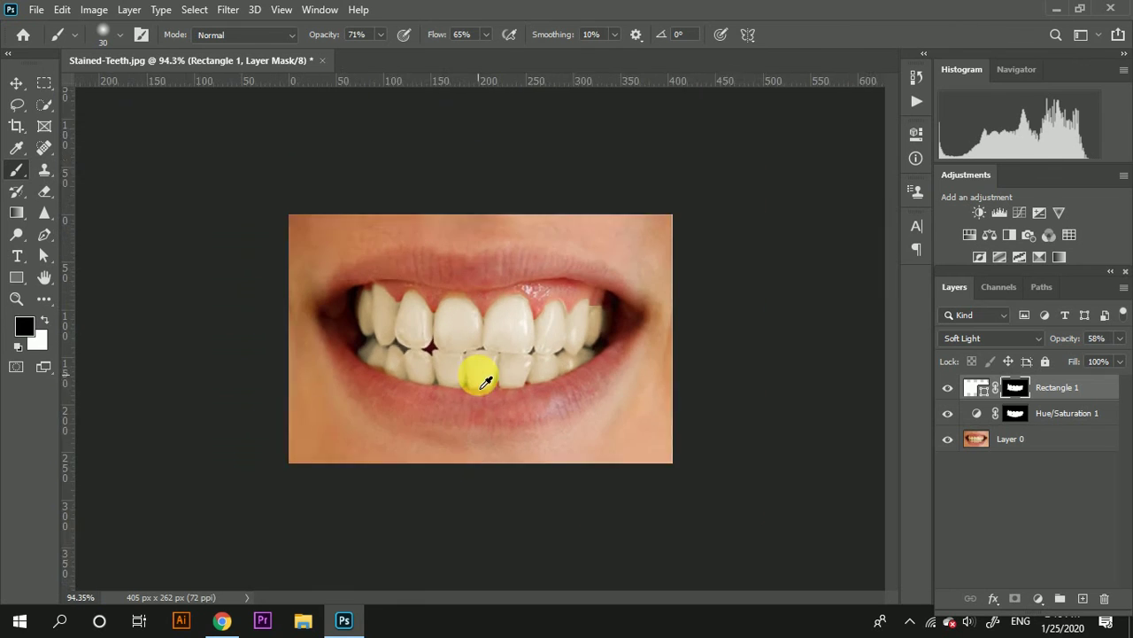
pyautogui.scroll(-1, 485, 382)
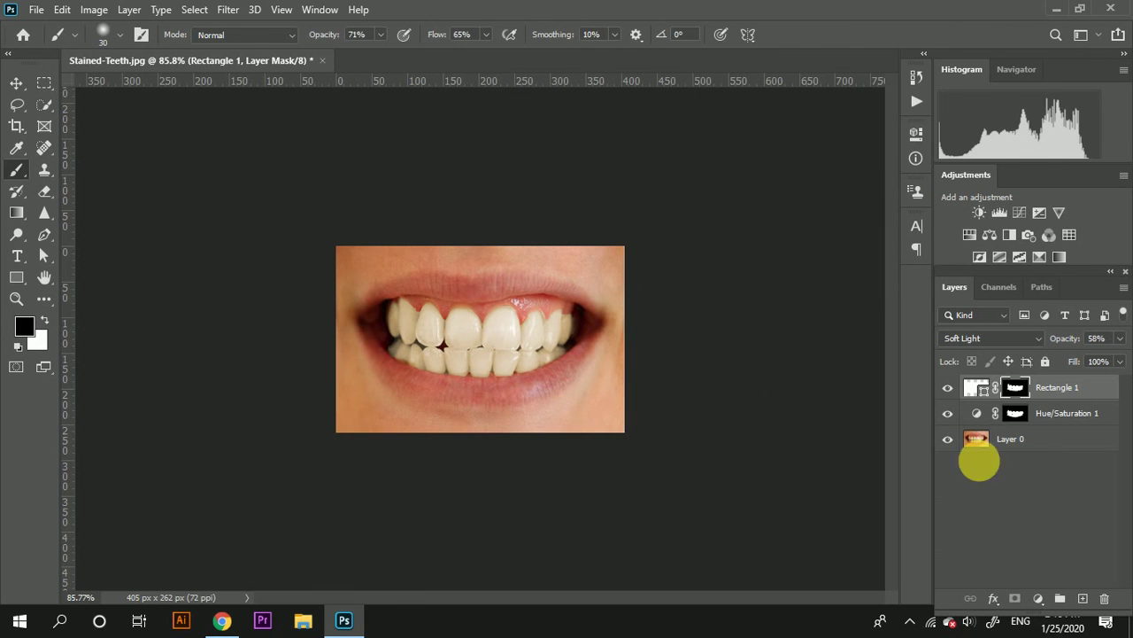
pyautogui.keyDown('alt'); pyautogui.click(951, 440); pyautogui.keyUp('alt')
pyautogui.keyDown('alt'); pyautogui.click(949, 440); pyautogui.keyUp('alt')
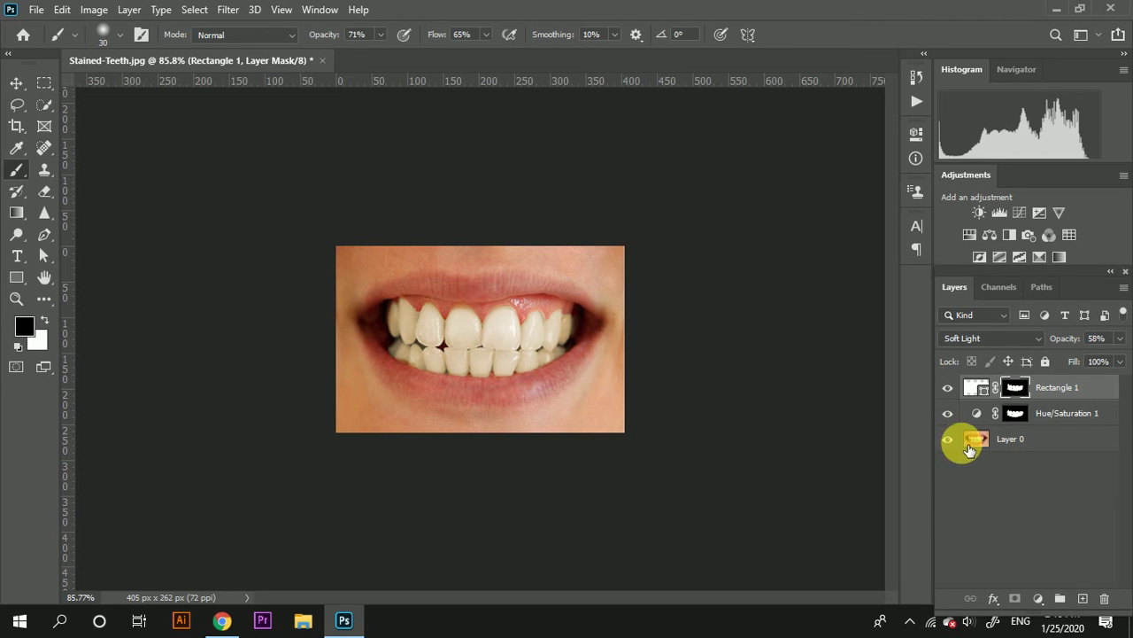
pyautogui.scroll(2, 506, 372)
pyautogui.scroll(3, 506, 372)
pyautogui.scroll(-1, 577, 384)
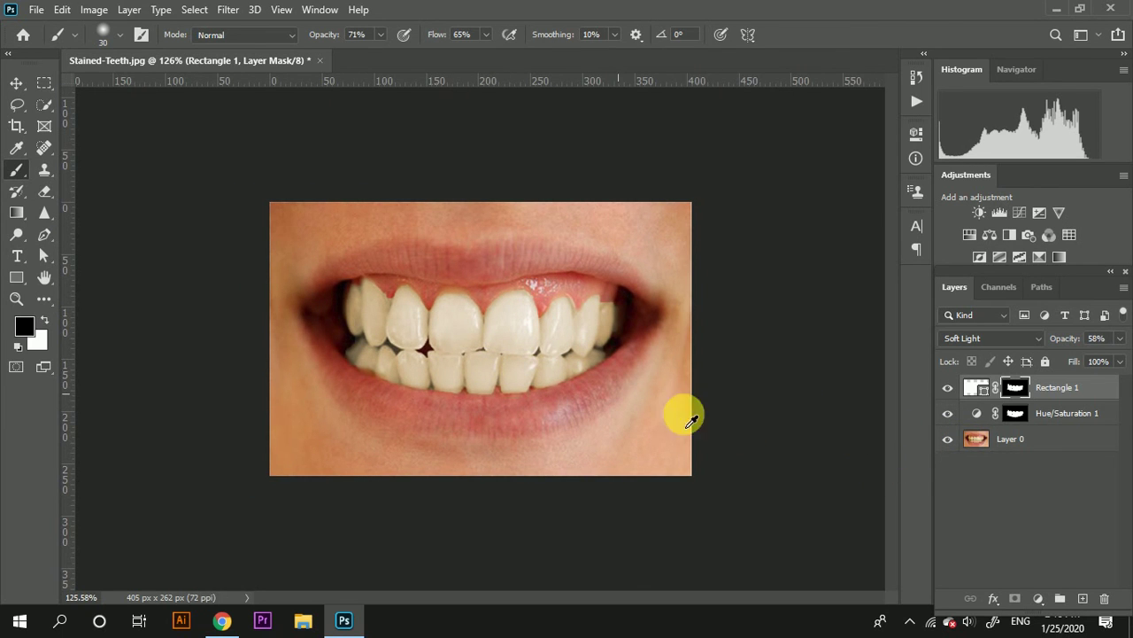
pyautogui.keyDown('alt'); pyautogui.click(948, 440); pyautogui.keyUp('alt')
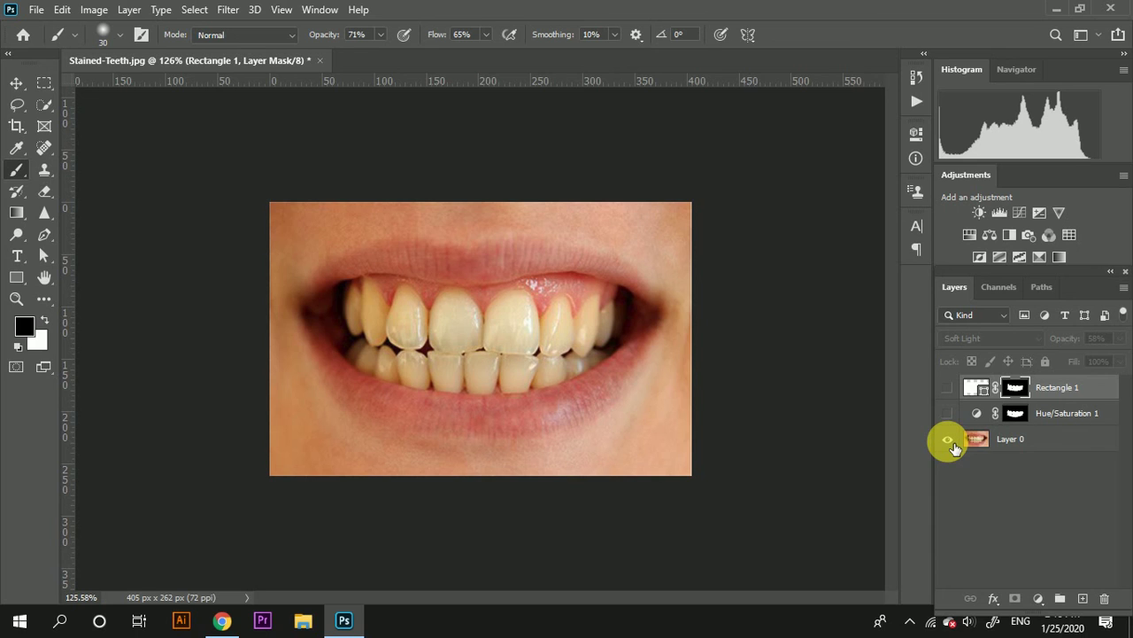
pyautogui.keyDown('alt'); pyautogui.click(948, 440); pyautogui.keyUp('alt')
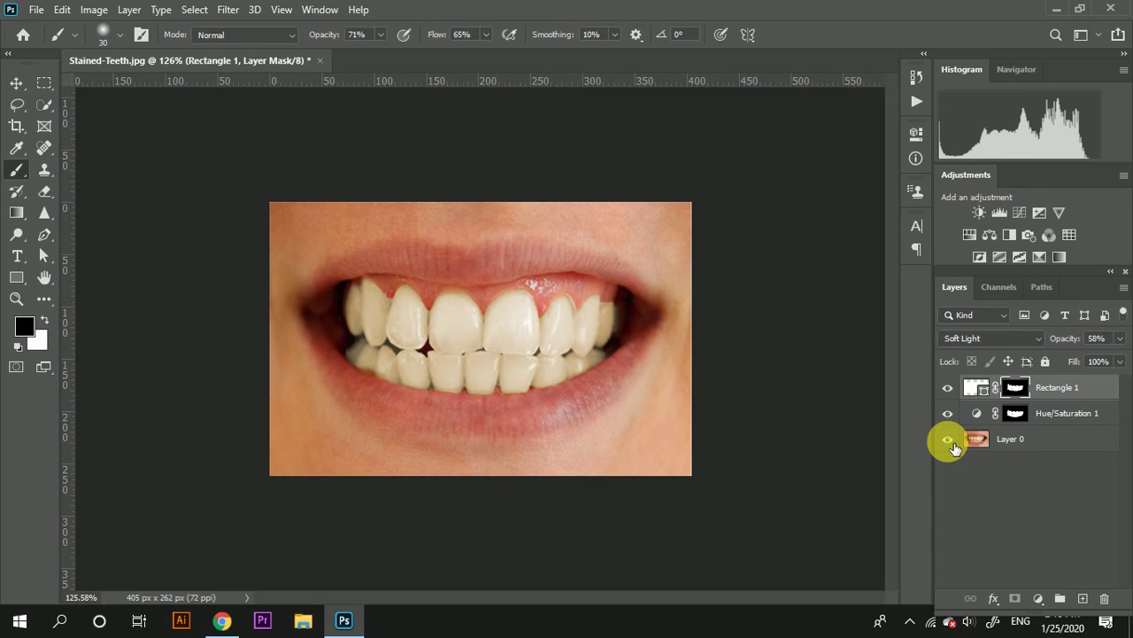